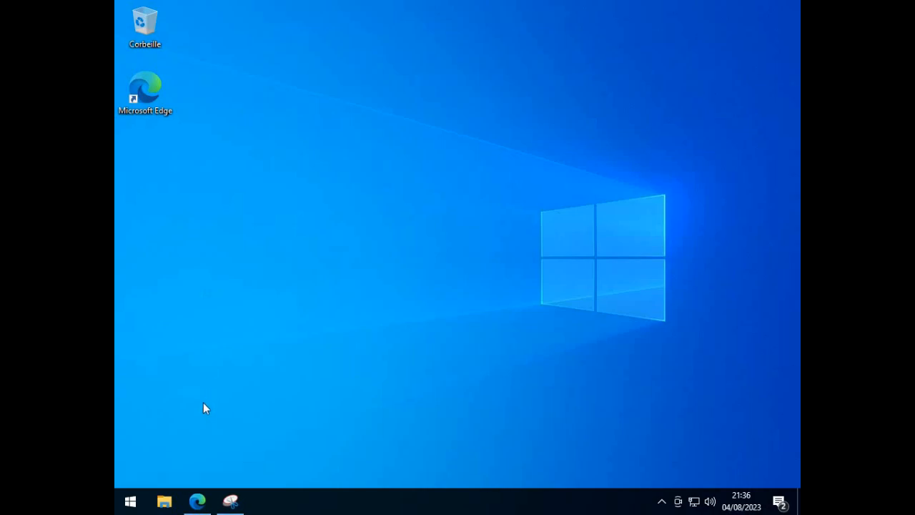
- Switch to Edge, start downloading the VirtualBox 7.0.10 package for Windows hosts from virtualbox.org, and cancel the download
left_click(197, 501)
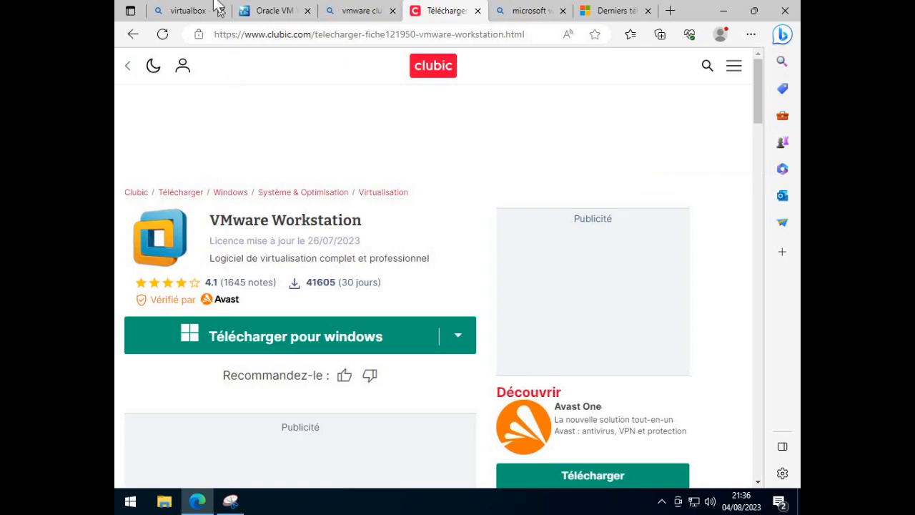
left_click(190, 10)
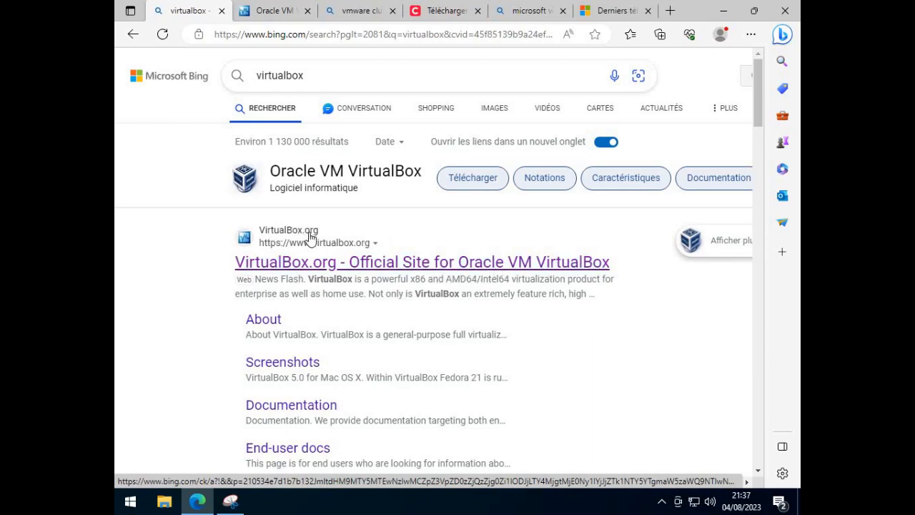
left_click(274, 14)
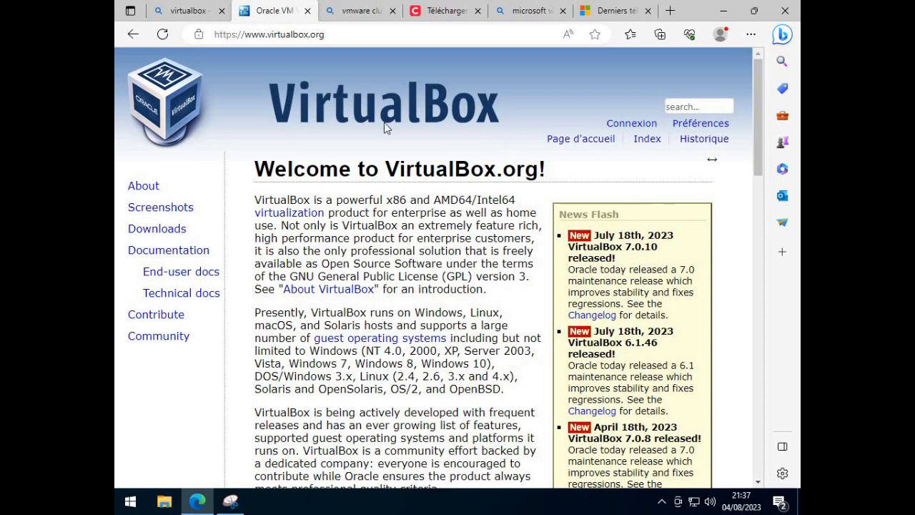
left_click(163, 238)
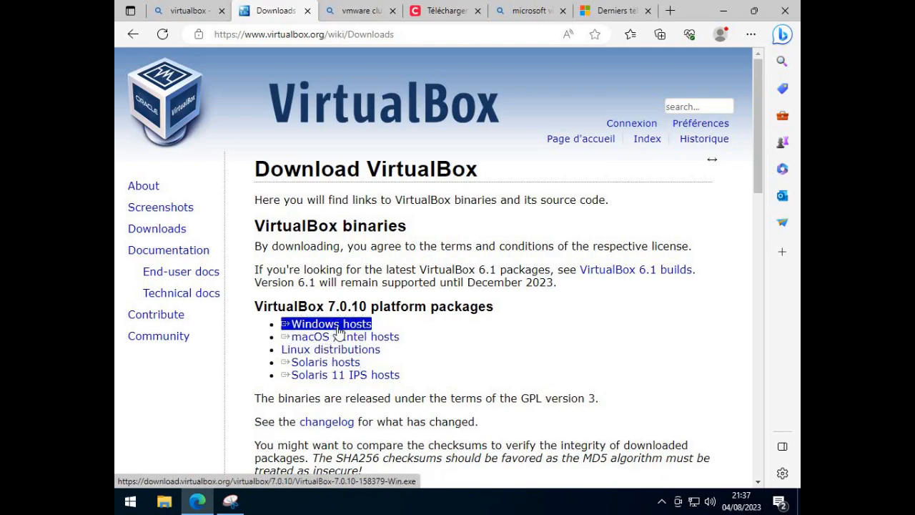
left_click(338, 326)
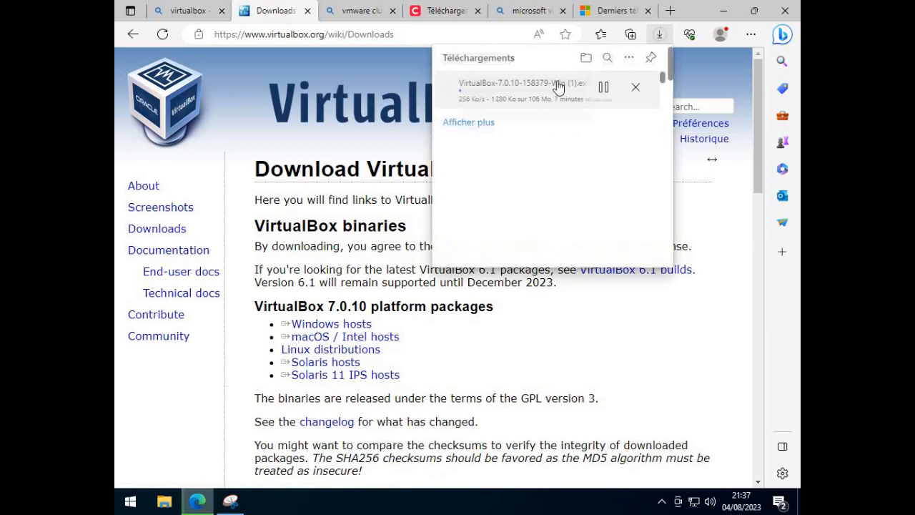
left_click(647, 89)
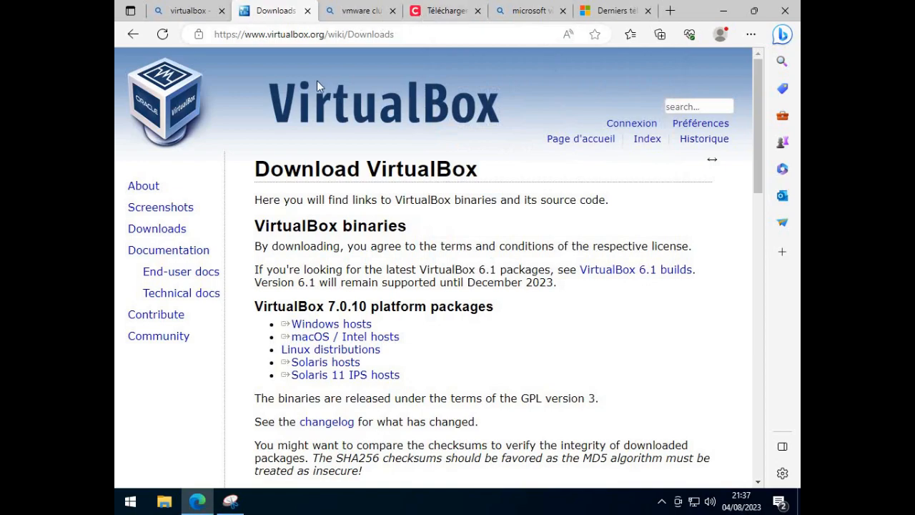
- Start downloading VMware Workstation 17.0.2 for Windows through its Clubic page, skipping the Avast offer, and cancel the download
left_click(358, 12)
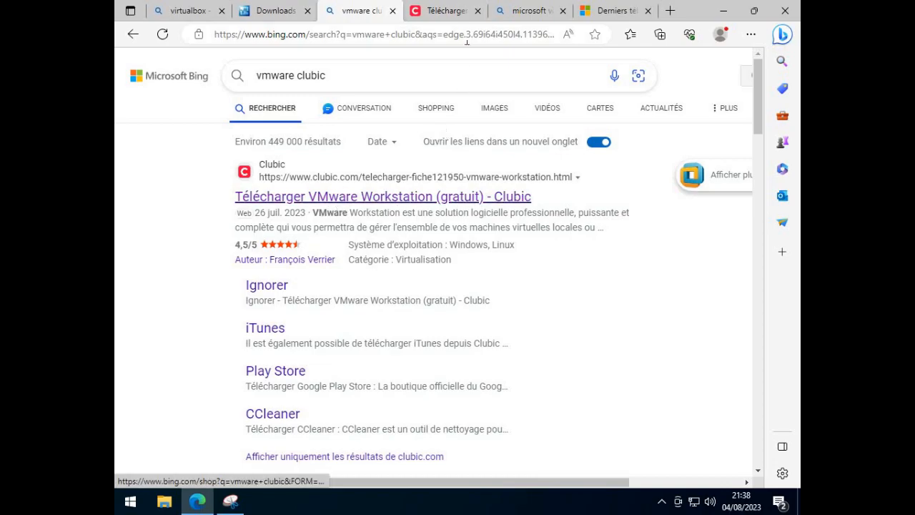
left_click(450, 11)
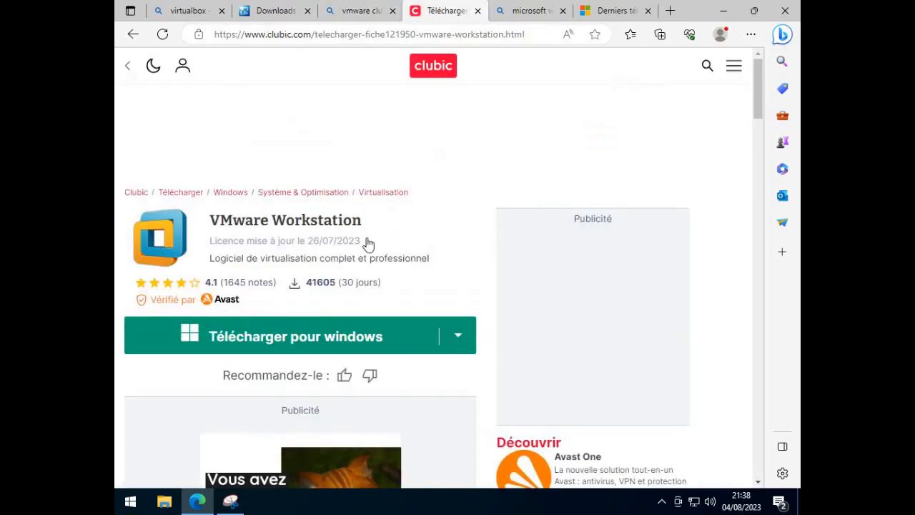
scroll(302, 312, "down", 1)
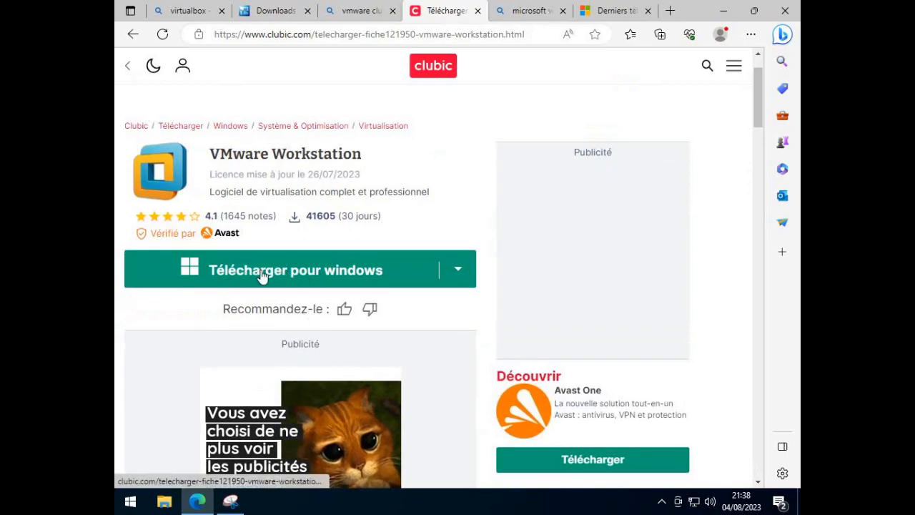
left_click(317, 282)
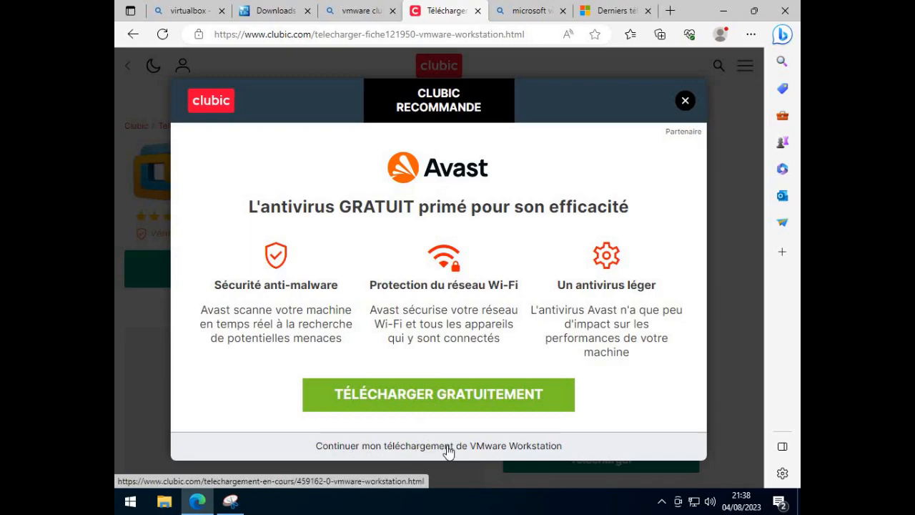
left_click(537, 450)
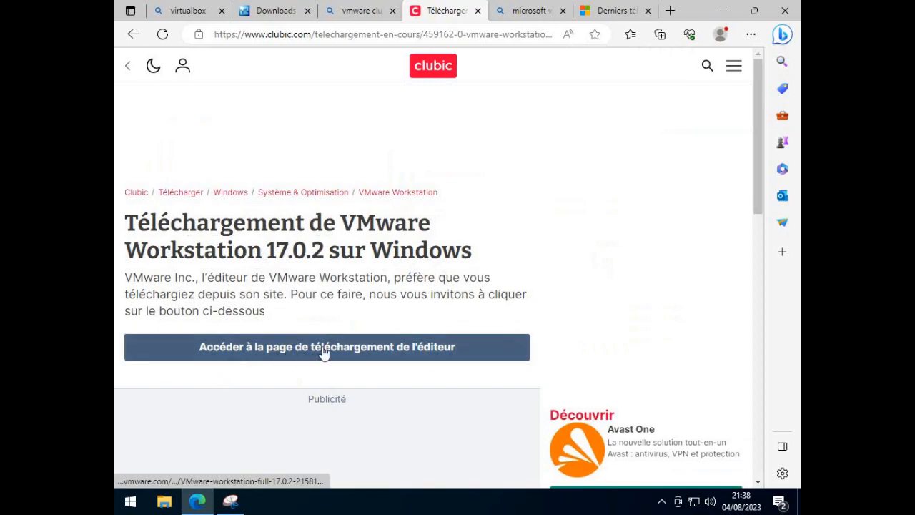
left_click(274, 357)
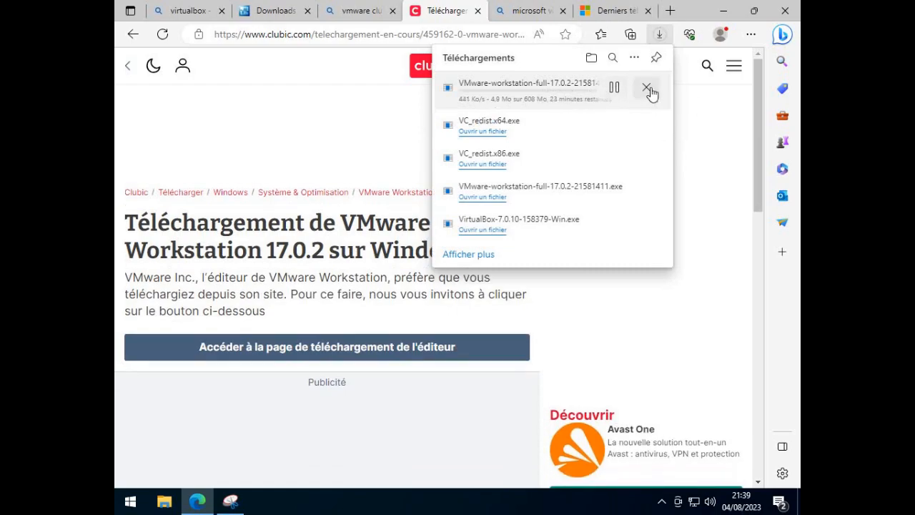
left_click(648, 89)
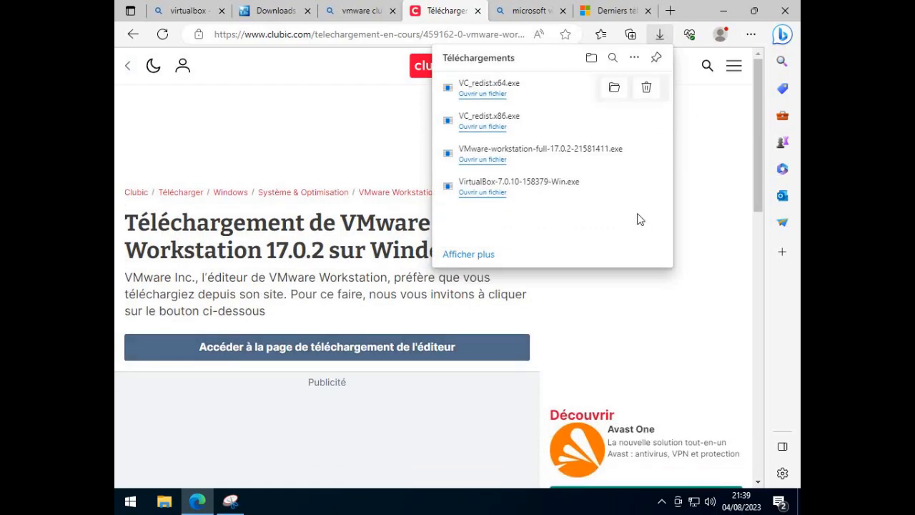
left_click(717, 206)
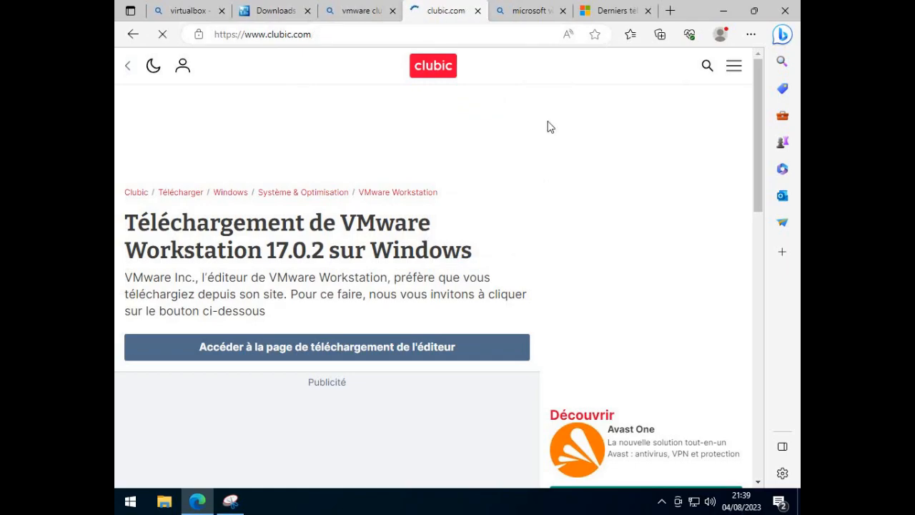
- From the "microsoft visualc++" search results, view Microsoft's page of latest Visual C++ Redistributable downloads
left_click(526, 18)
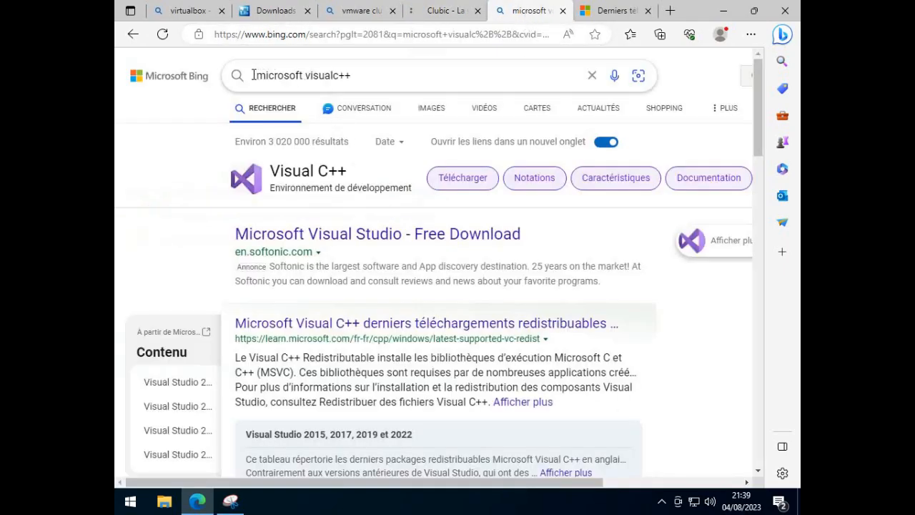
left_click_drag(255, 75, 358, 72)
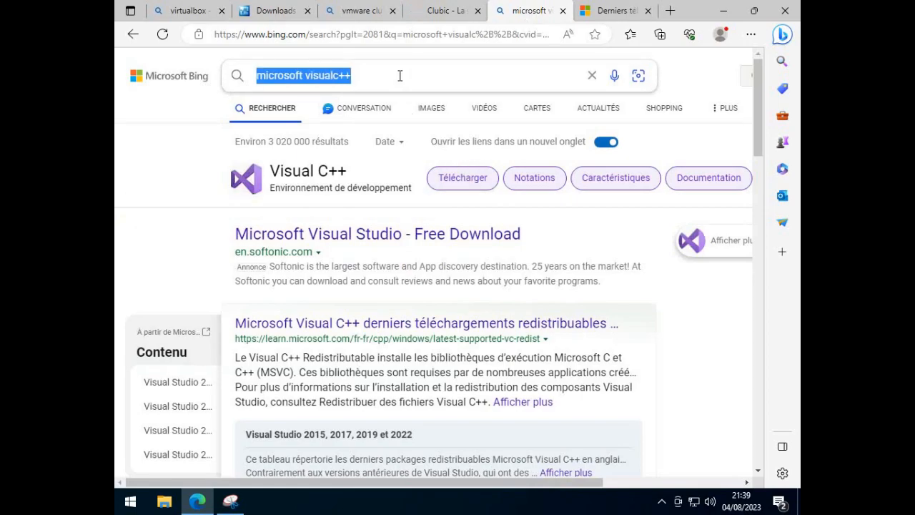
left_click(400, 75)
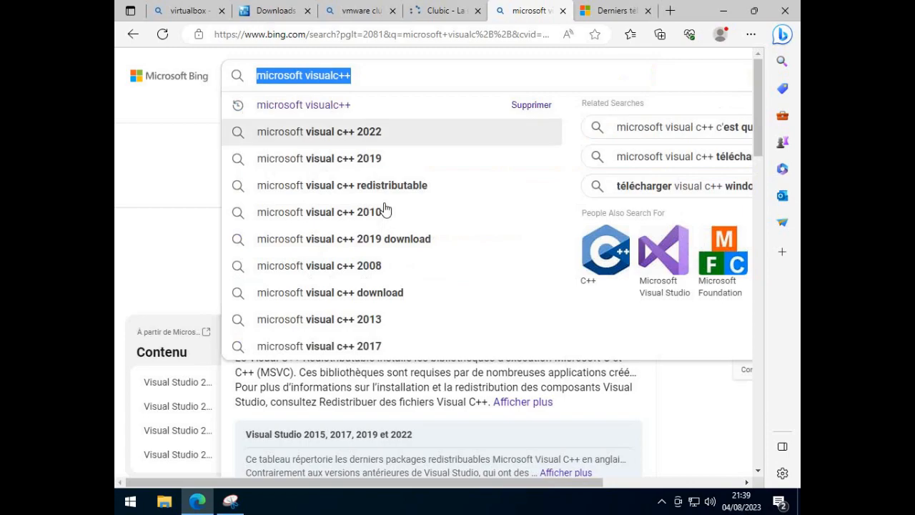
left_click(162, 187)
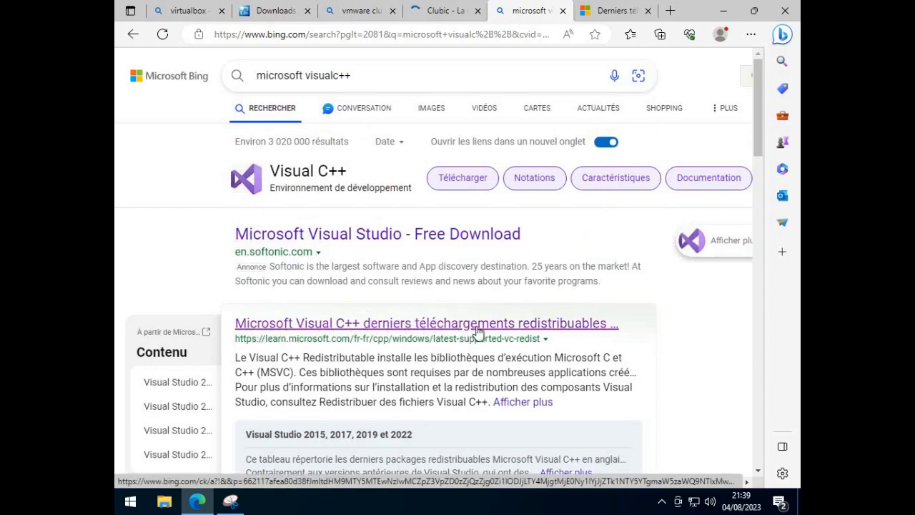
left_click(562, 336)
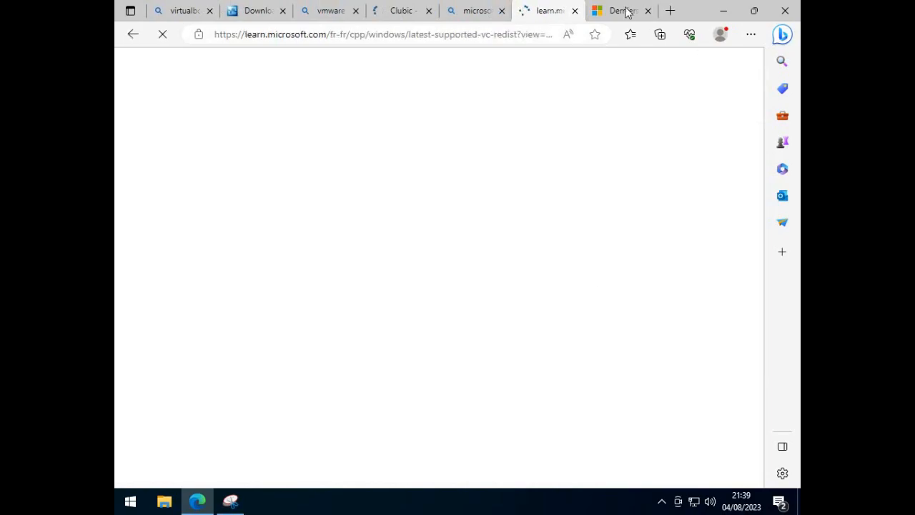
left_click(561, 14)
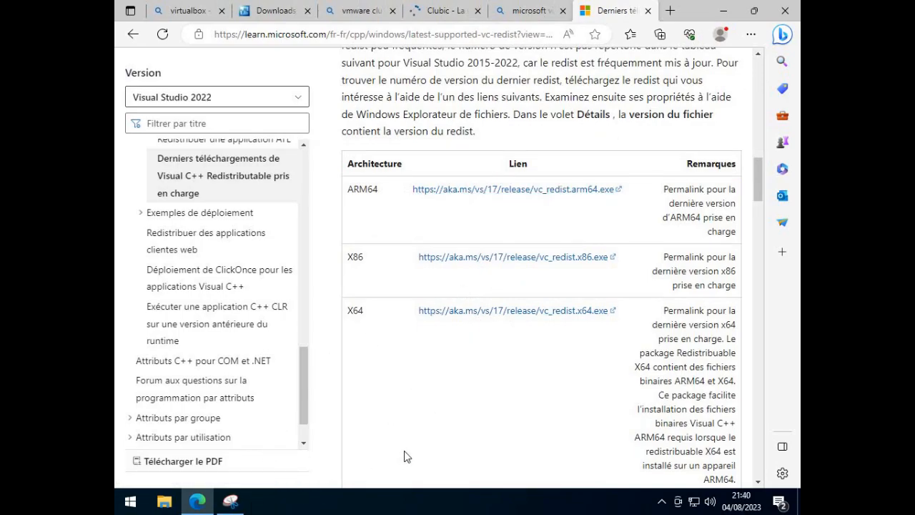
- Switch to the Snipping Tool, circle the X64 redistributable link in red on the capture, and close the tool
left_click(230, 500)
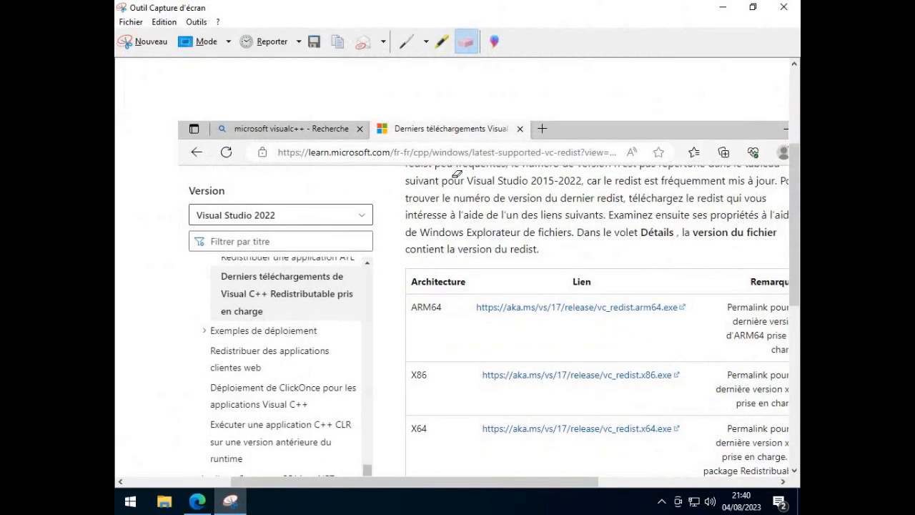
left_click(406, 45)
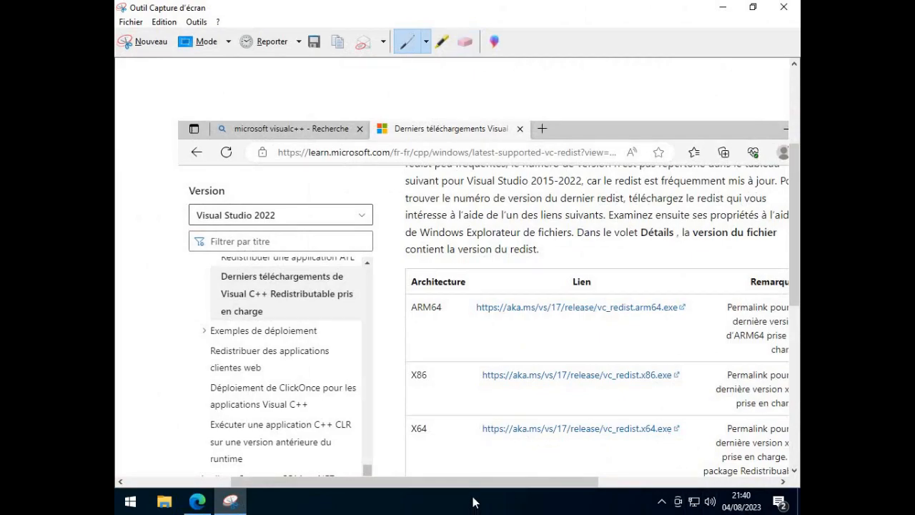
left_click_drag(482, 481, 544, 483)
mouse_move(549, 392)
left_mouse_down()
mouse_move(399, 407)
mouse_move(306, 401)
mouse_move(275, 439)
mouse_move(406, 455)
mouse_move(525, 449)
mouse_move(580, 433)
left_mouse_up()
left_click_drag(547, 392, 543, 393)
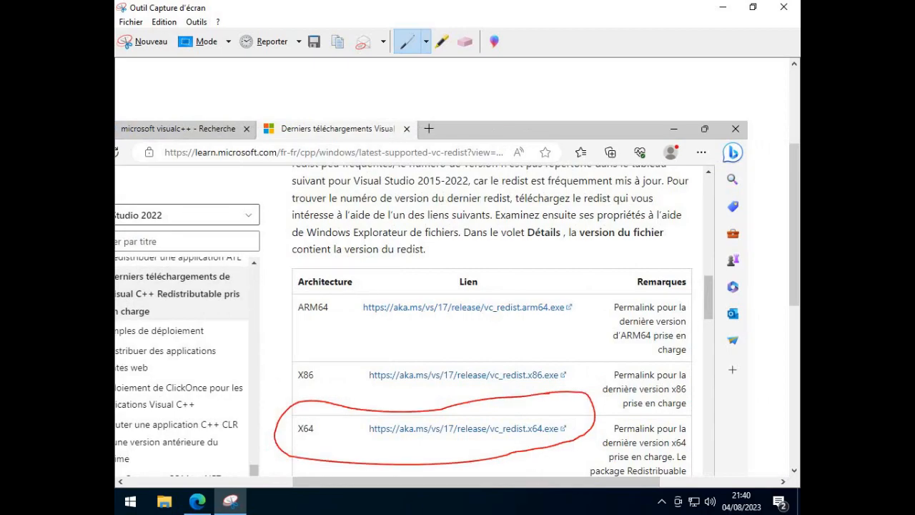
left_click(783, 7)
left_click(515, 269)
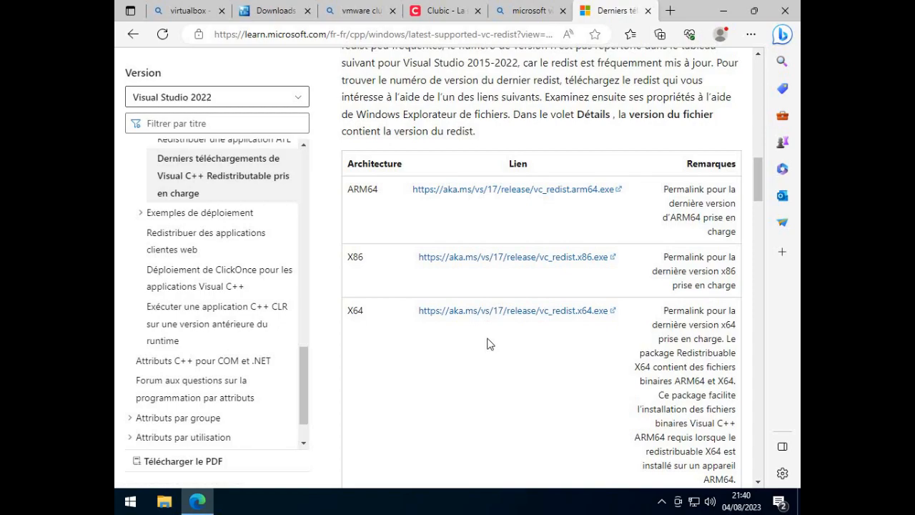
- Launch the VirtualBox-7.0.10-158379-Win installer from the Téléchargements folder in File Explorer and allow it to make changes to the device
left_click(724, 11)
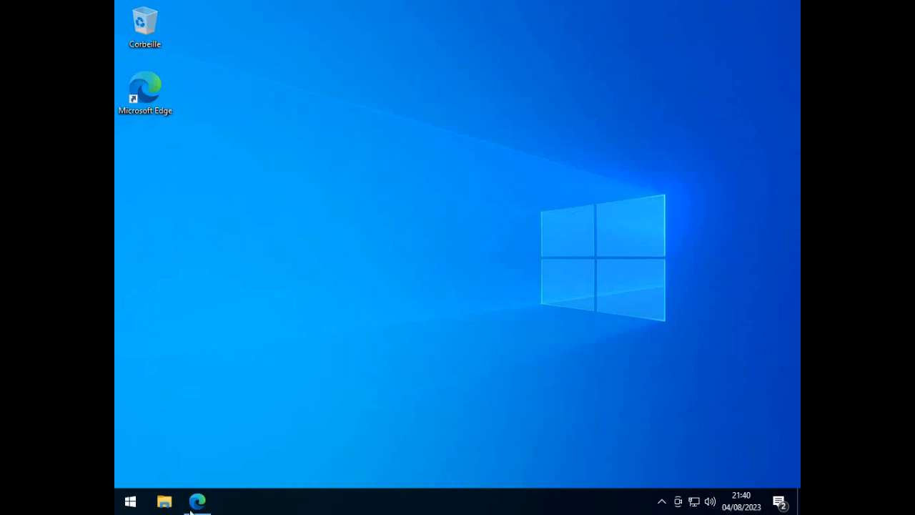
left_click(166, 503)
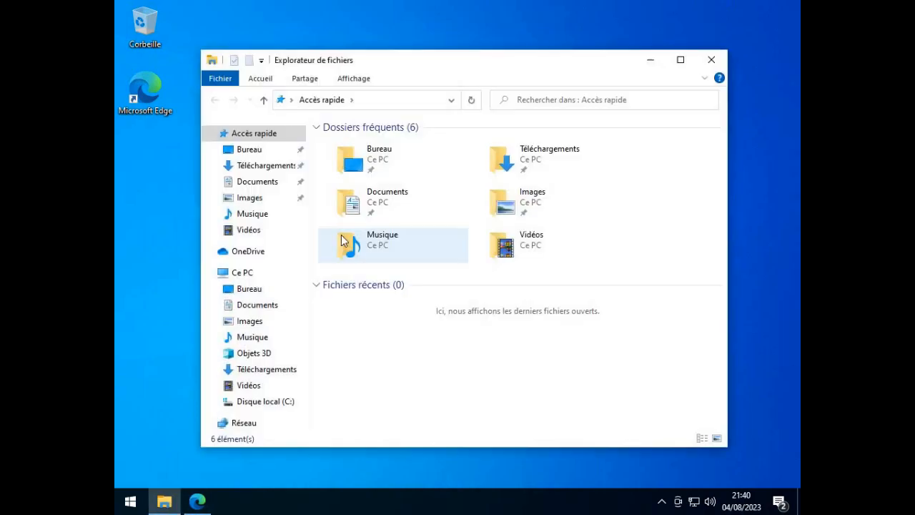
left_click(239, 165)
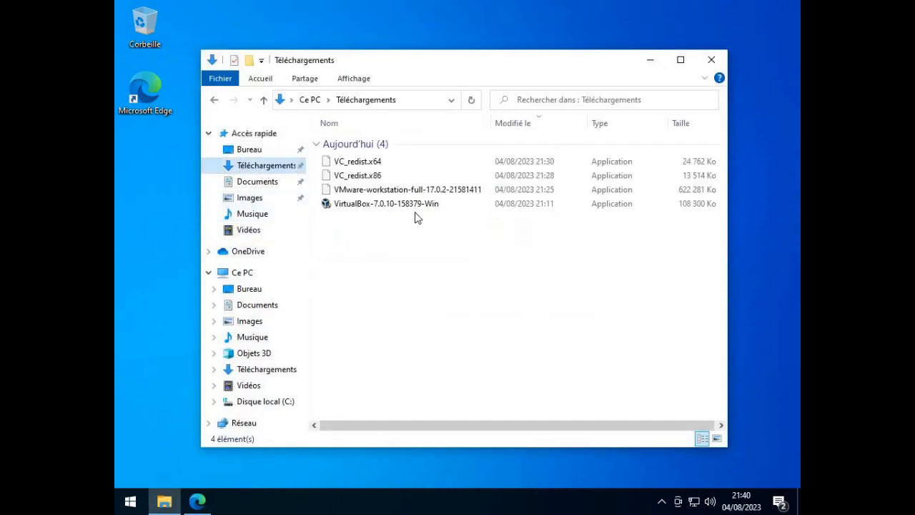
double_click(369, 205)
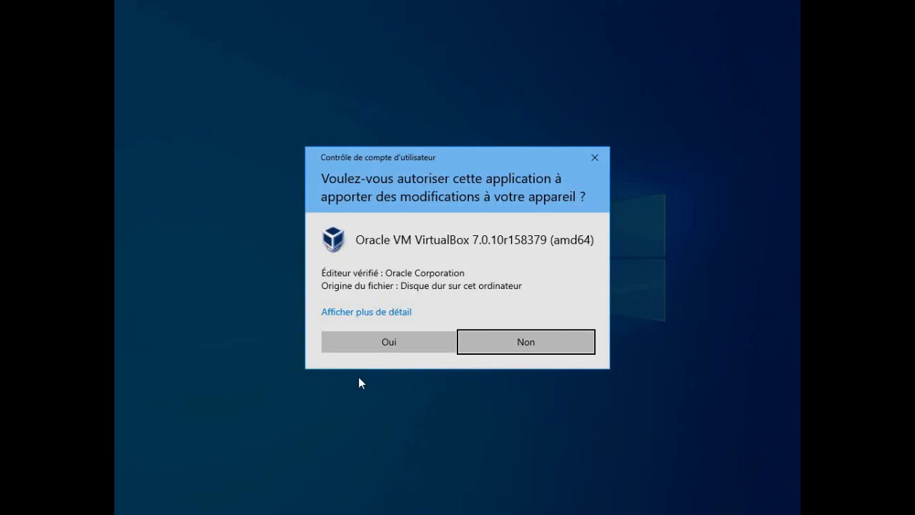
left_click(373, 344)
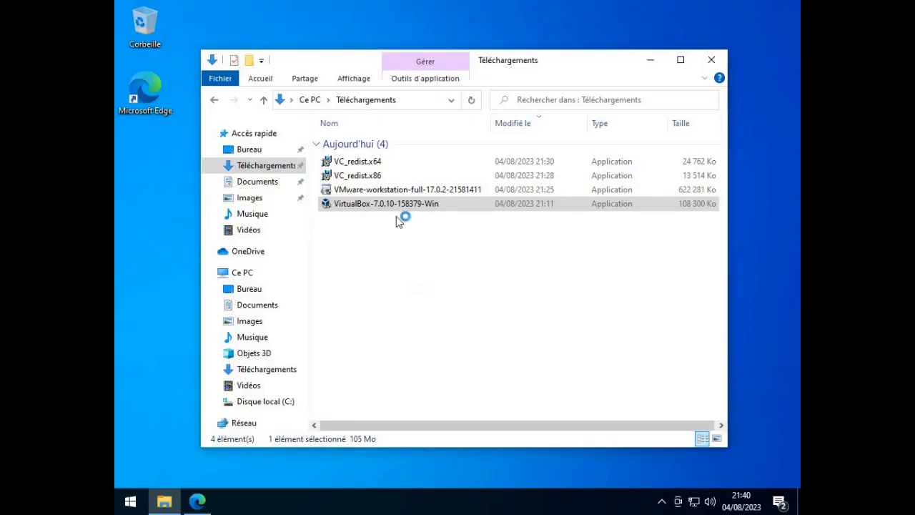
- Delete the VC_redist.x86 installer from the Téléchargements folder
left_click(375, 180)
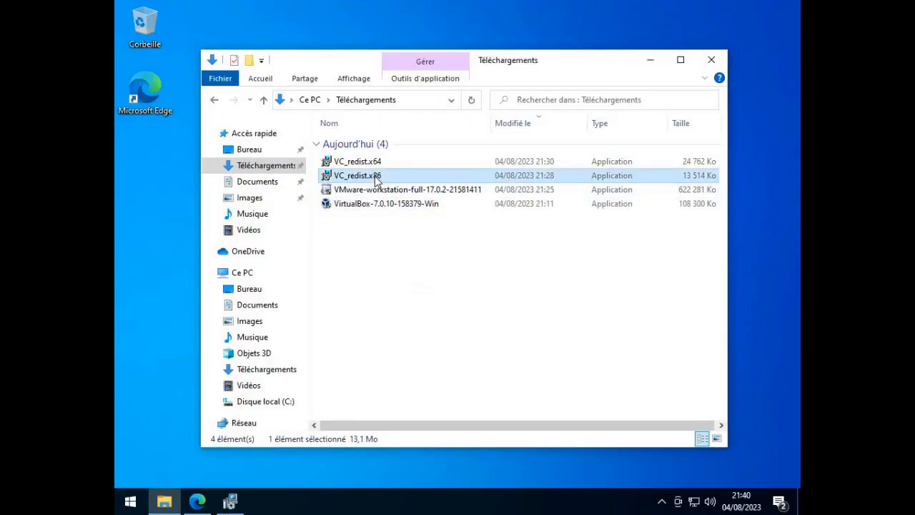
key("Delete")
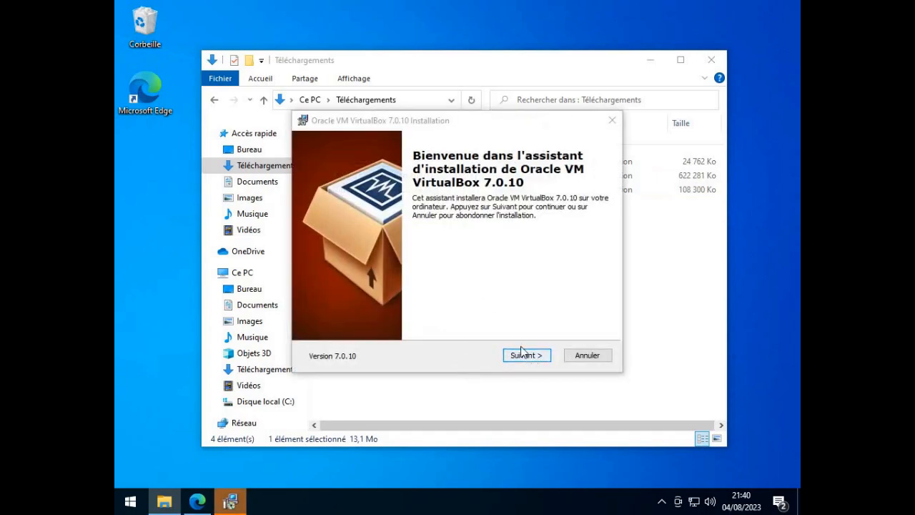
- Install VirtualBox 7.0.10 with the default features and location, accepting the network interface reset and the missing Python dependencies
left_click(537, 355)
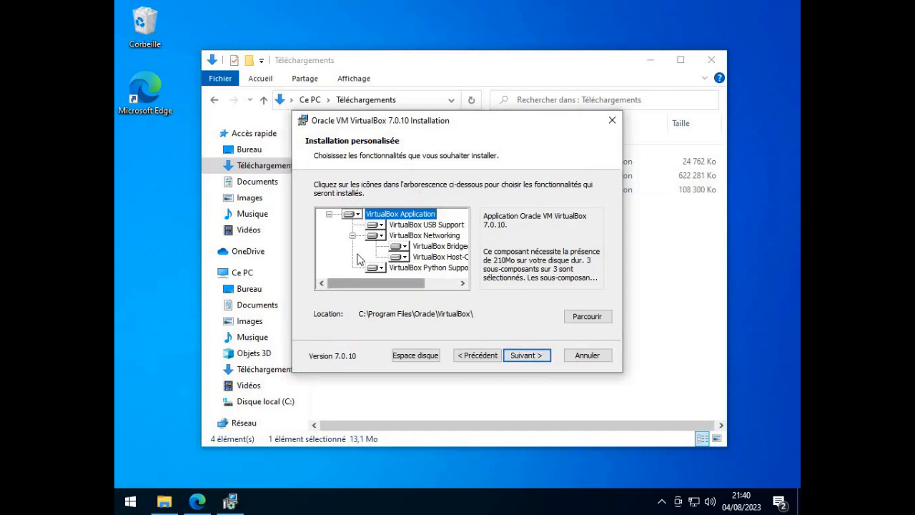
left_click(531, 356)
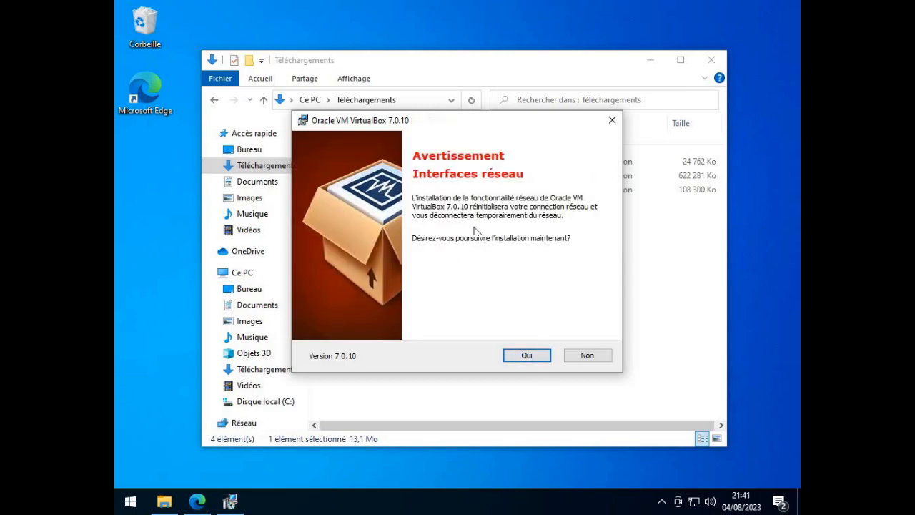
left_click(529, 361)
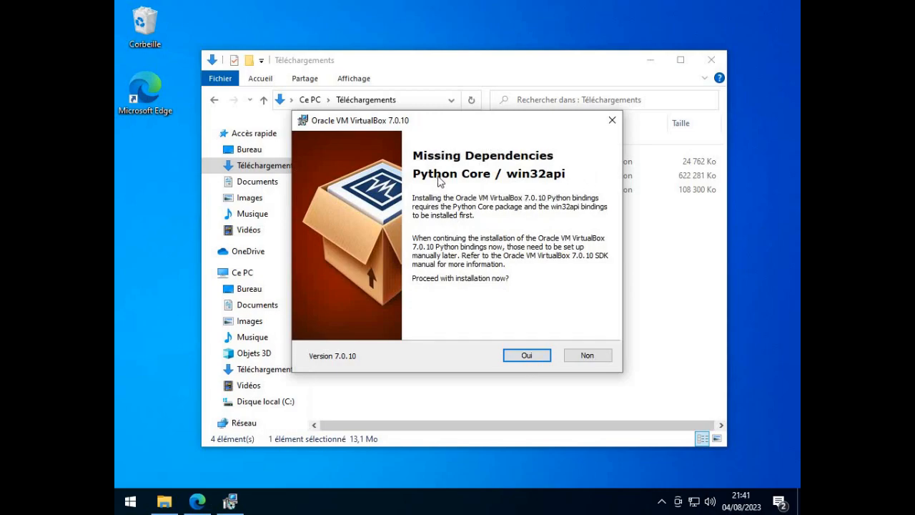
left_click(531, 357)
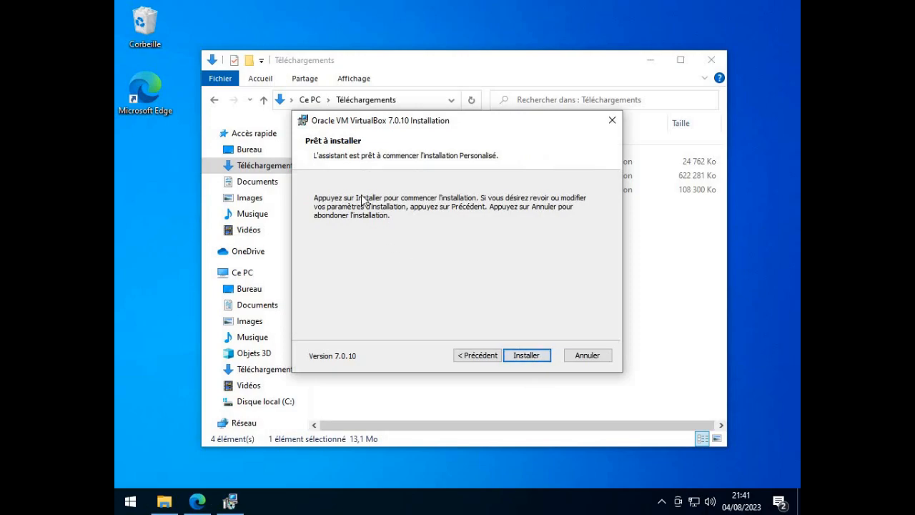
left_click(532, 357)
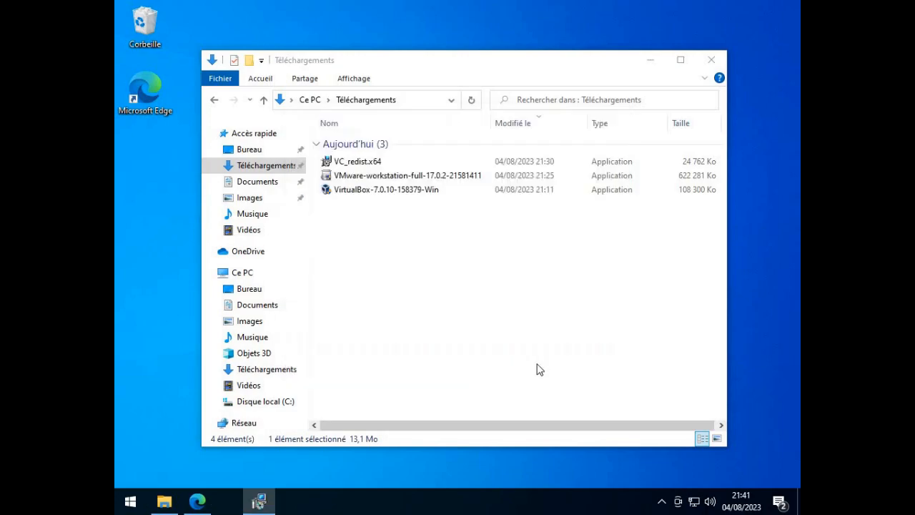
- Finish the VirtualBox setup with the option to start it after installation, view its machine manager, and minimize it
left_click_drag(420, 128, 596, 26)
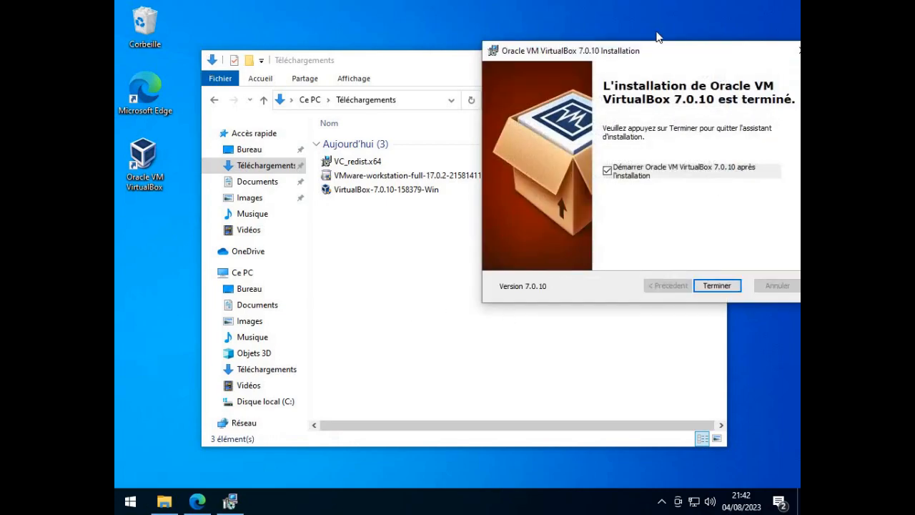
left_click_drag(708, 57, 521, 62)
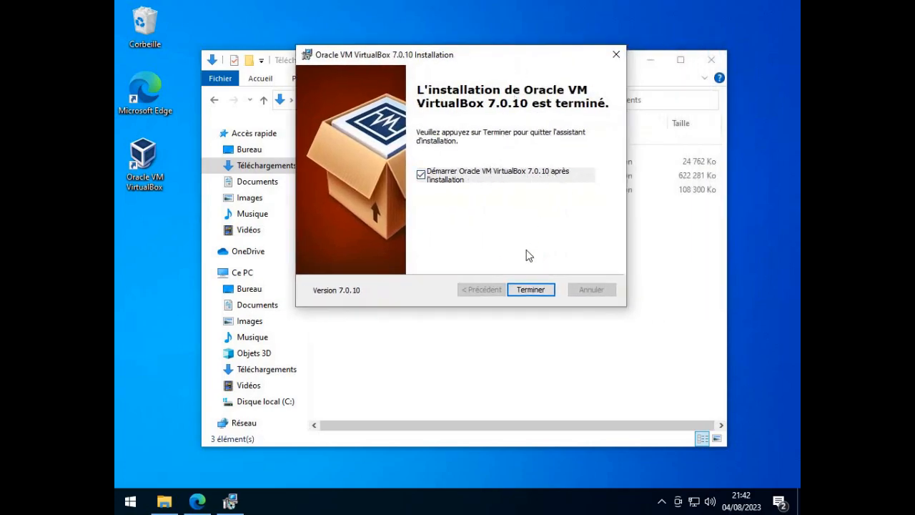
left_click(536, 291)
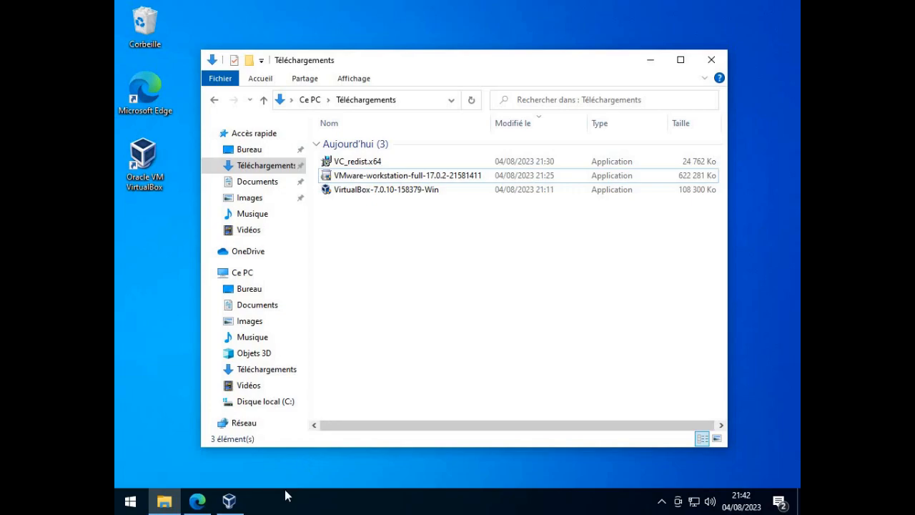
left_click(226, 503)
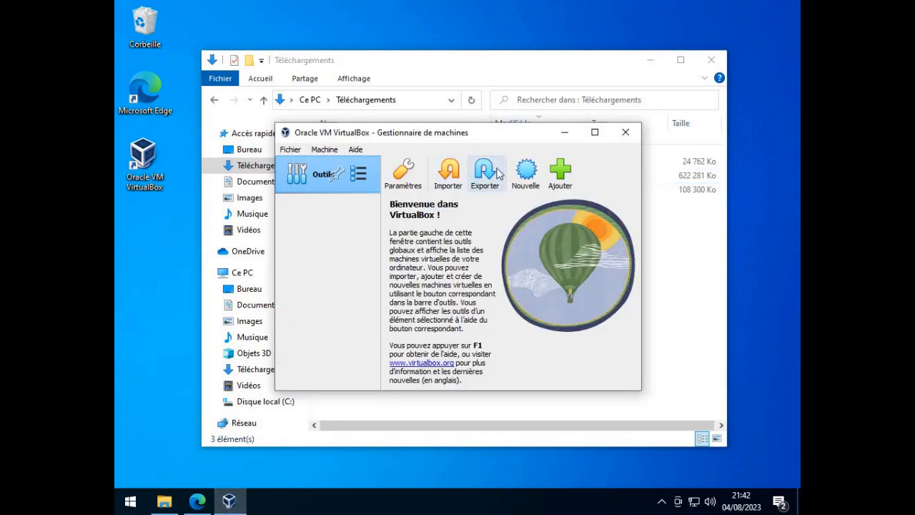
left_click(560, 133)
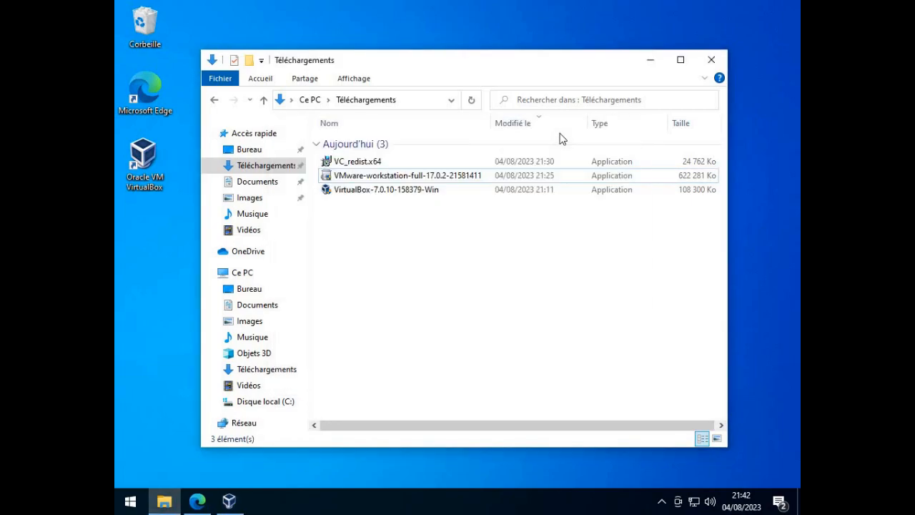
- Launch the VMware-workstation-full-17.0.2-21581411 installer from the Téléchargements folder and allow it to make changes to the device
double_click(386, 177)
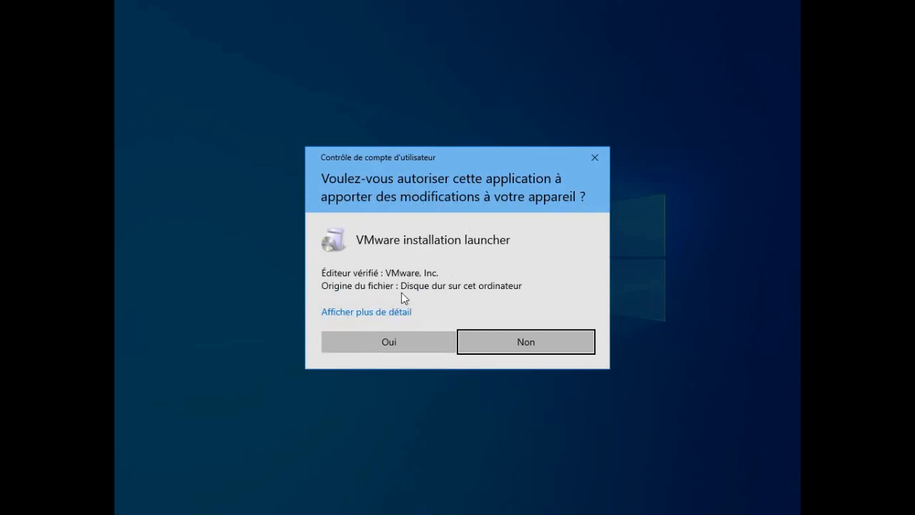
left_click(402, 338)
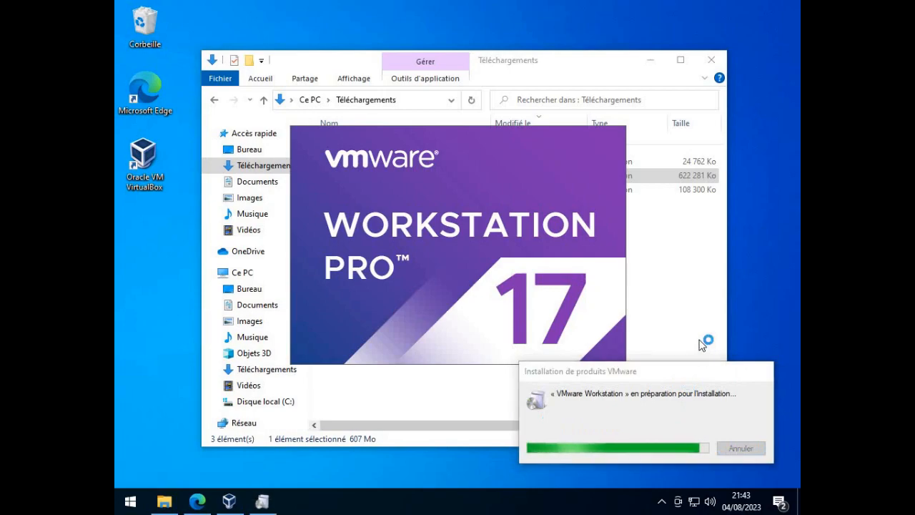
left_click(680, 230)
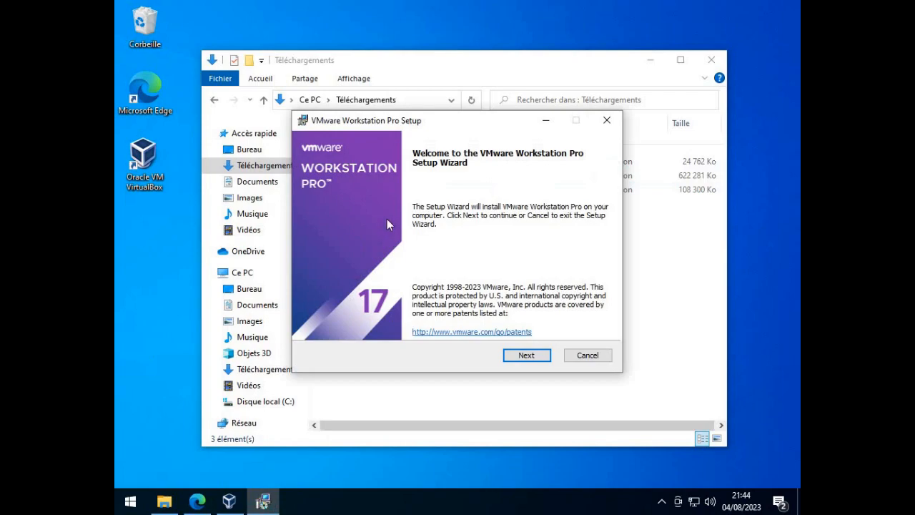
- Accept the VMware Workstation Pro license agreement and keep the default Custom Setup and User Experience Settings
left_click(531, 354)
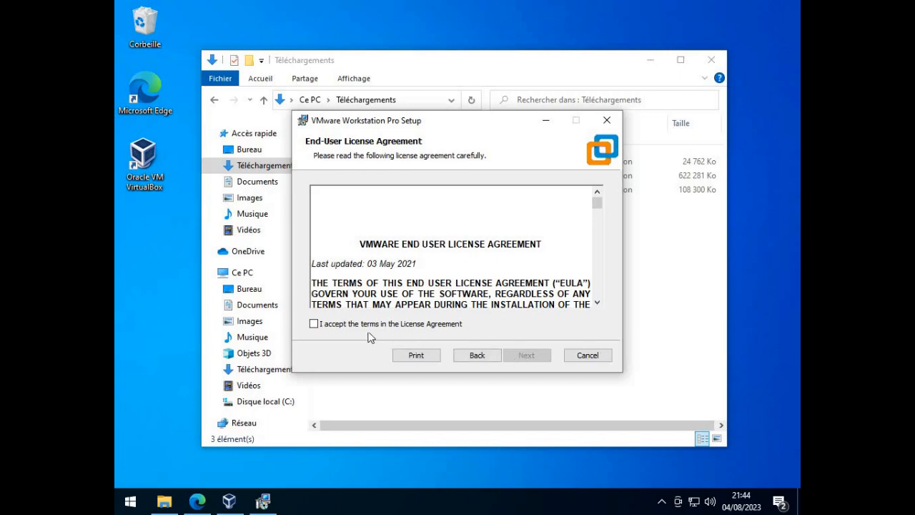
left_click(320, 325)
left_click(534, 356)
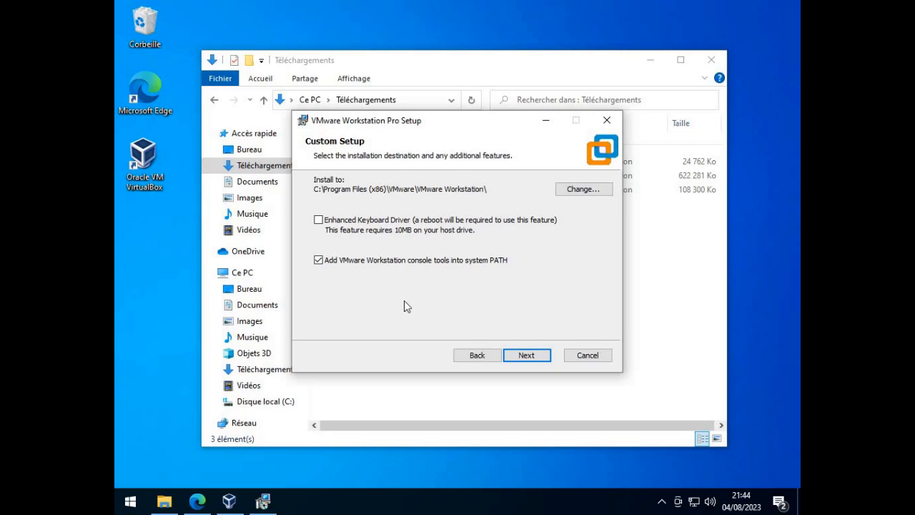
left_click(526, 356)
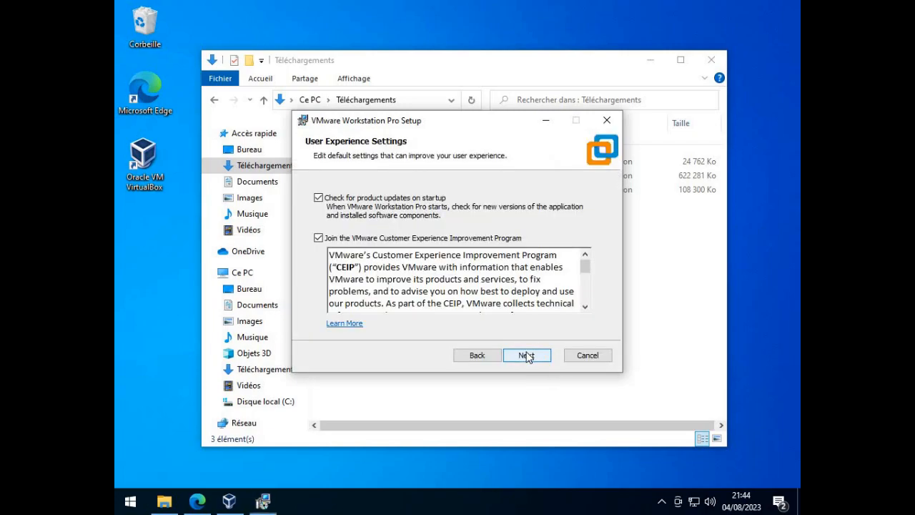
left_click(540, 358)
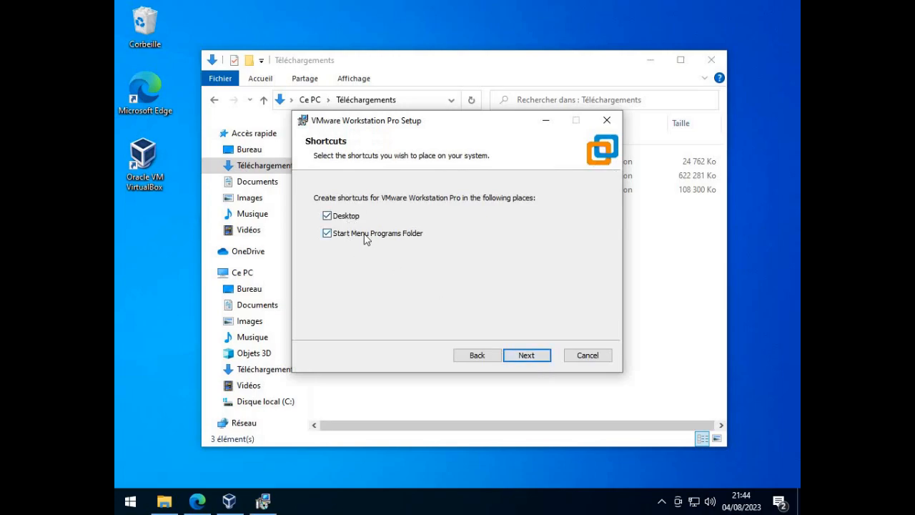
- Keep the Desktop and Start Menu Programs Folder shortcuts, install VMware Workstation Pro, and finish the setup without entering a license
left_click(125, 504)
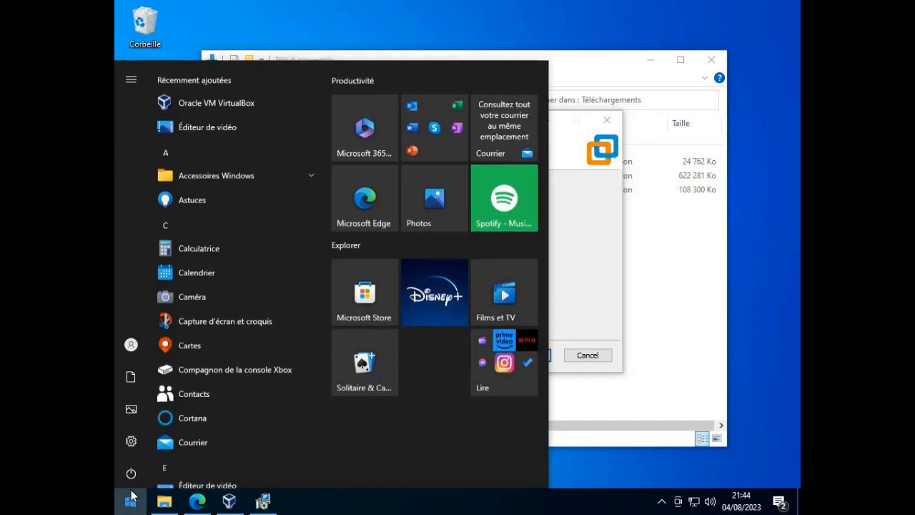
left_click(602, 321)
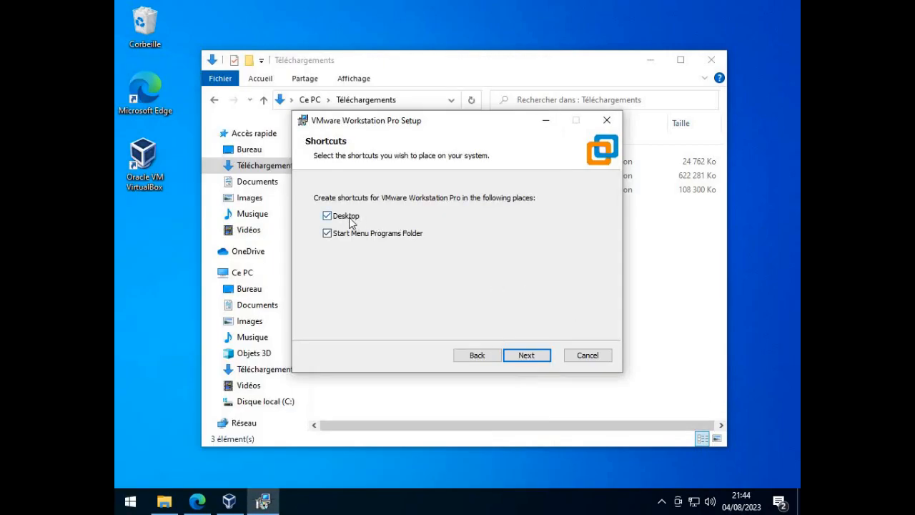
left_click(527, 355)
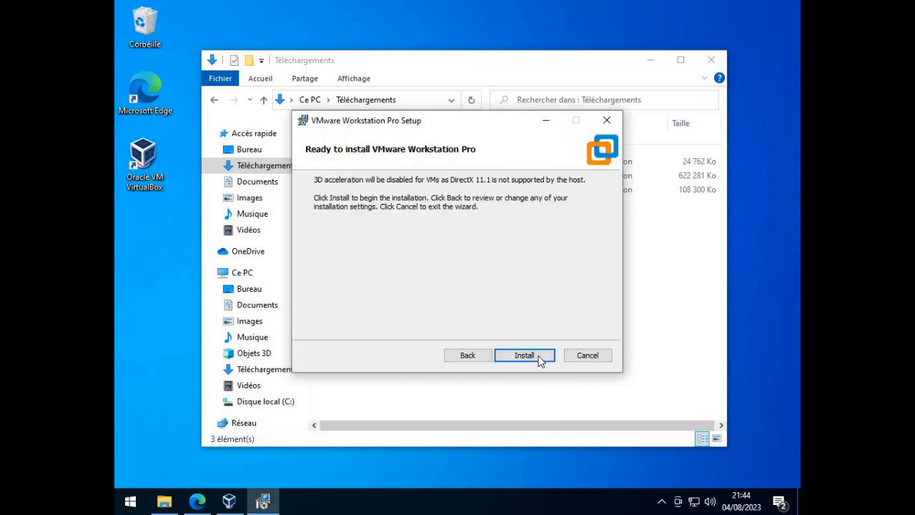
left_click(538, 359)
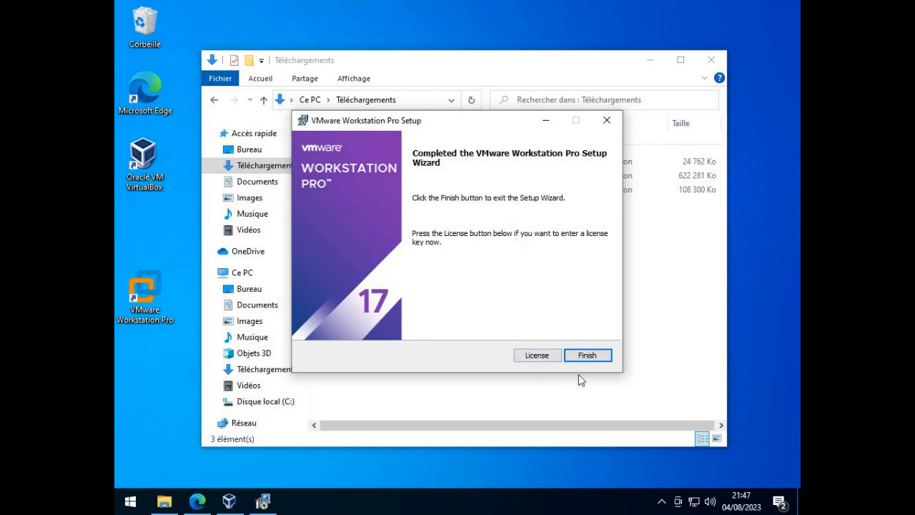
left_click(586, 354)
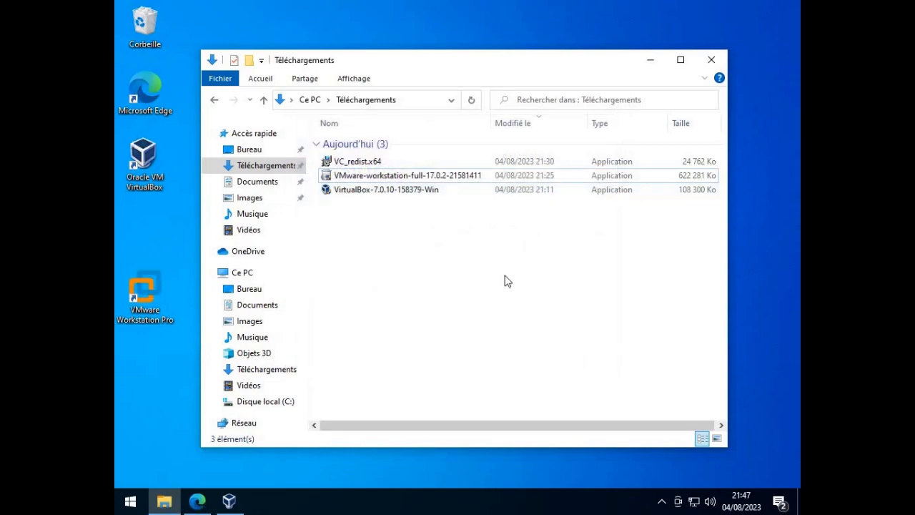
- Close the Téléchargements folder and move the VMware Workstation Pro desktop shortcut directly below the Oracle VM VirtualBox one
left_click(712, 62)
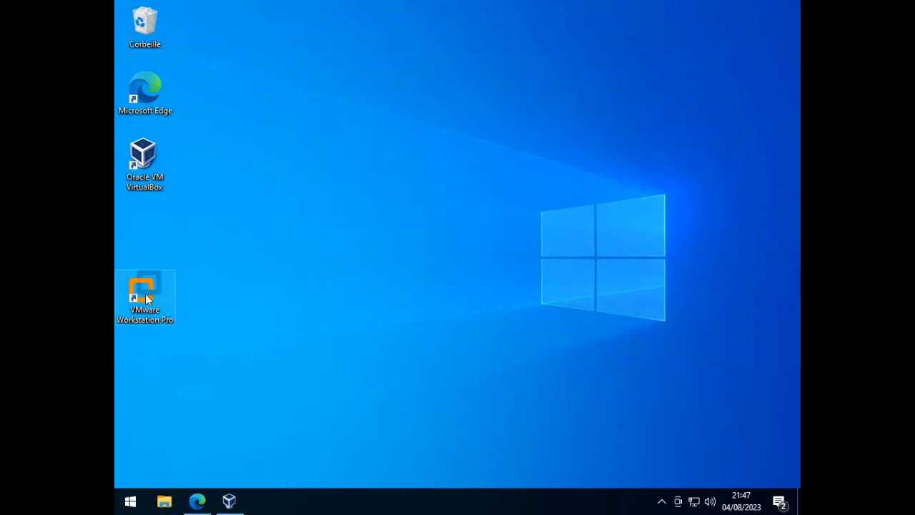
left_click_drag(154, 305, 166, 240)
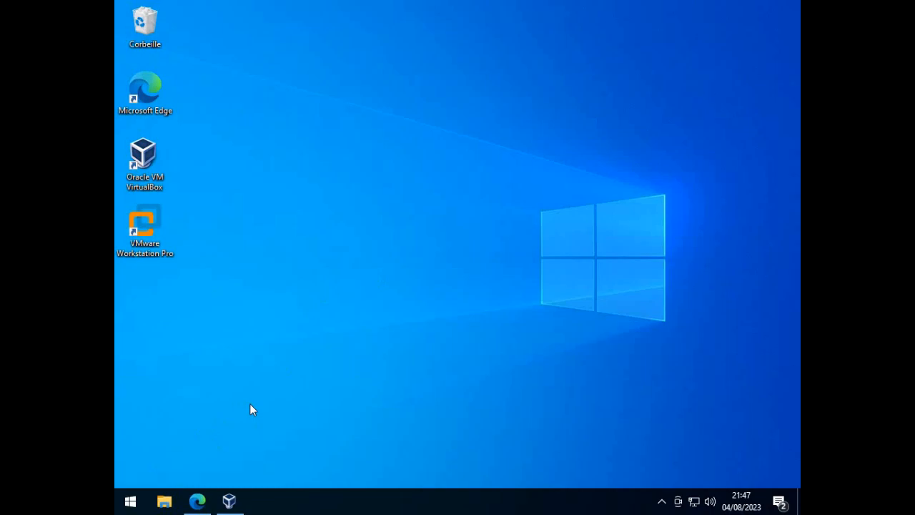
- Look through the installed apps in Applications et fonctionnalités and open the related Programmes et fonctionnalités settings
right_click(130, 504)
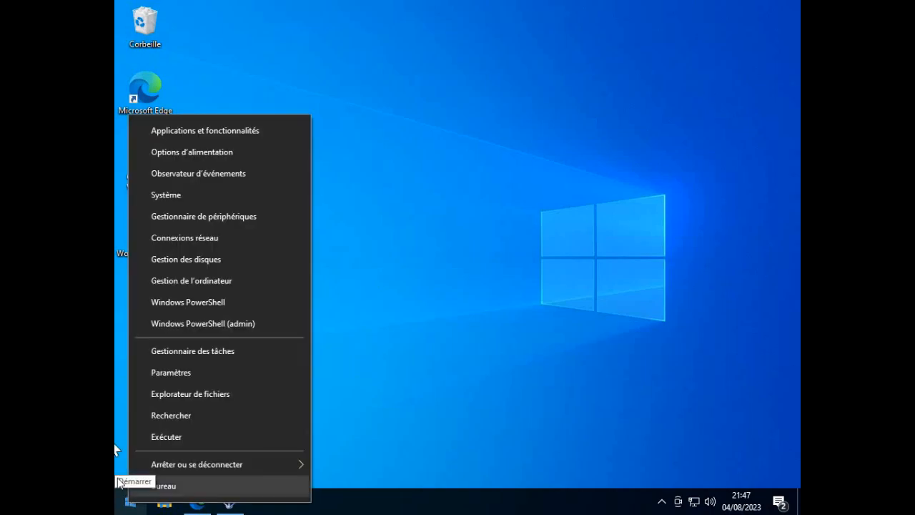
left_click(198, 128)
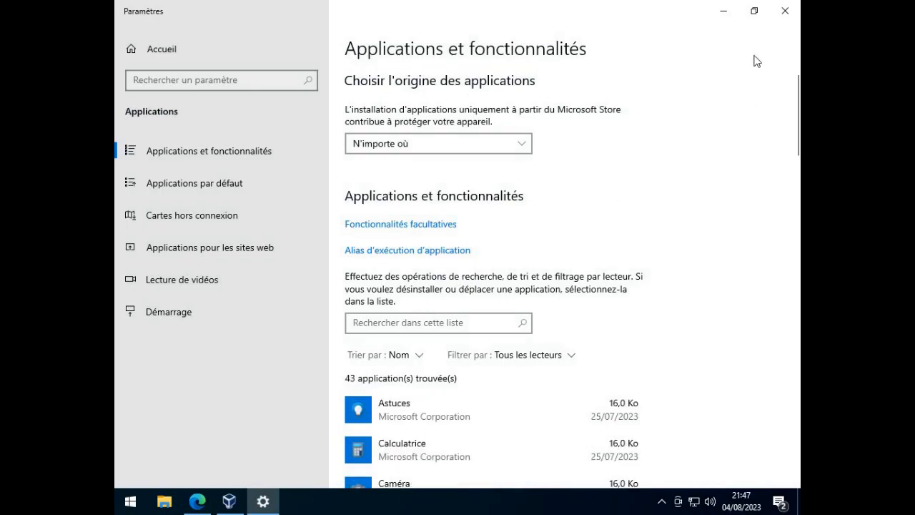
scroll(504, 295, "down", 10)
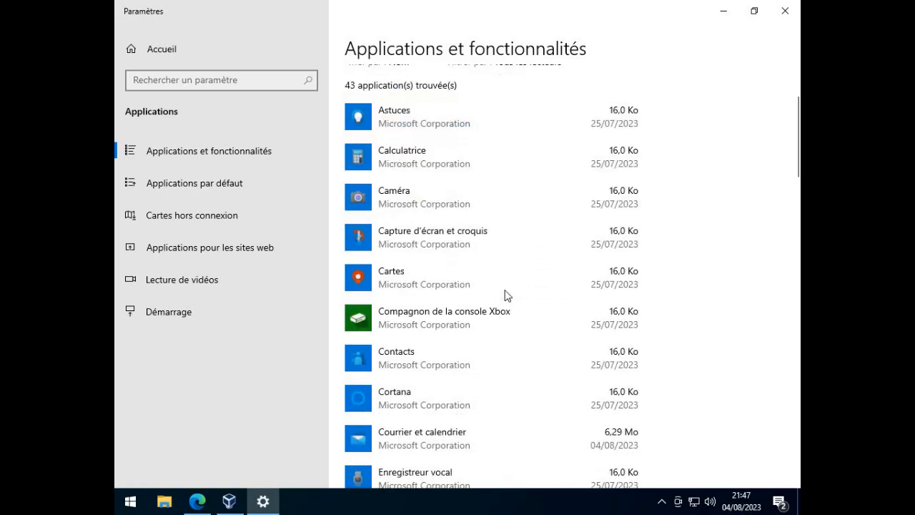
scroll(504, 295, "down", 20)
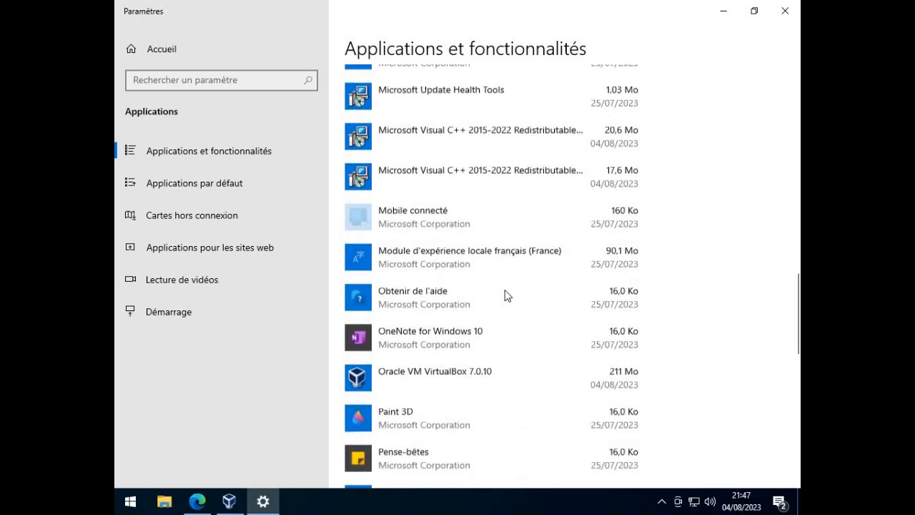
scroll(504, 295, "down", 10)
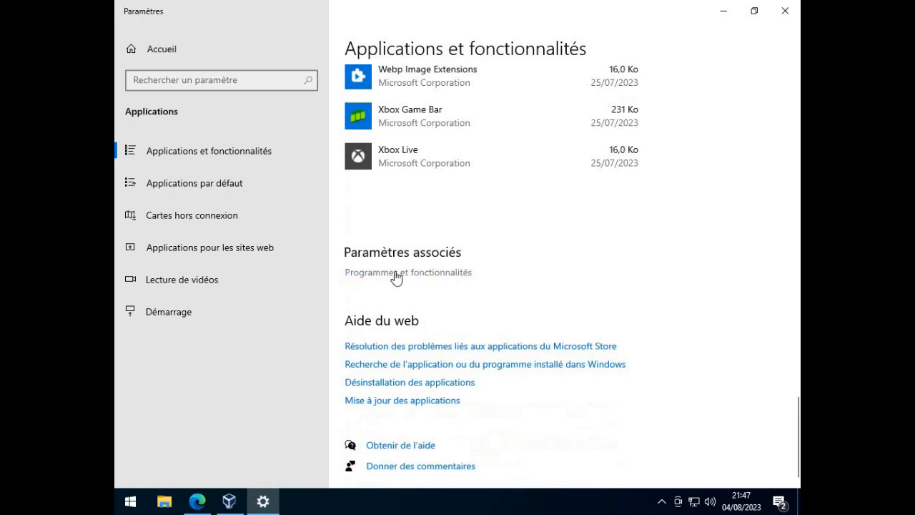
left_click(397, 272)
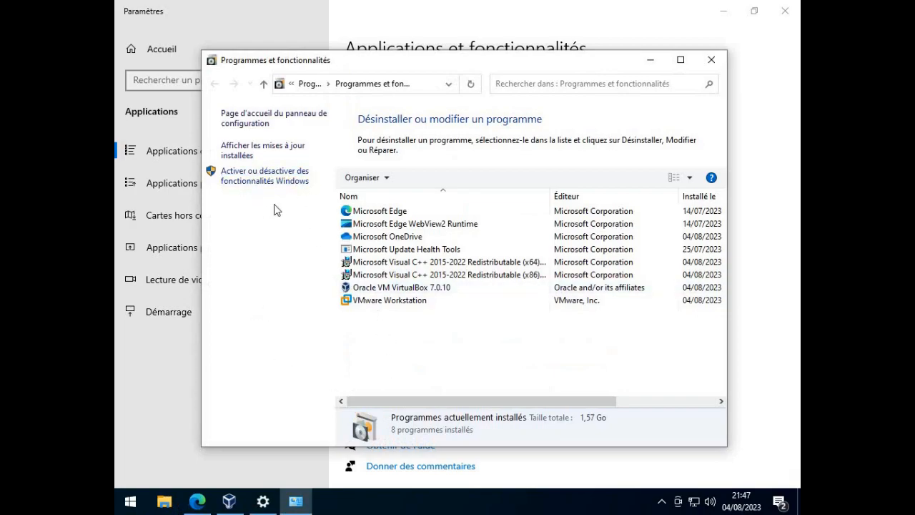
- Enable the Hyper-V Windows feature, apply the change, and close the Windows features window
left_click(268, 181)
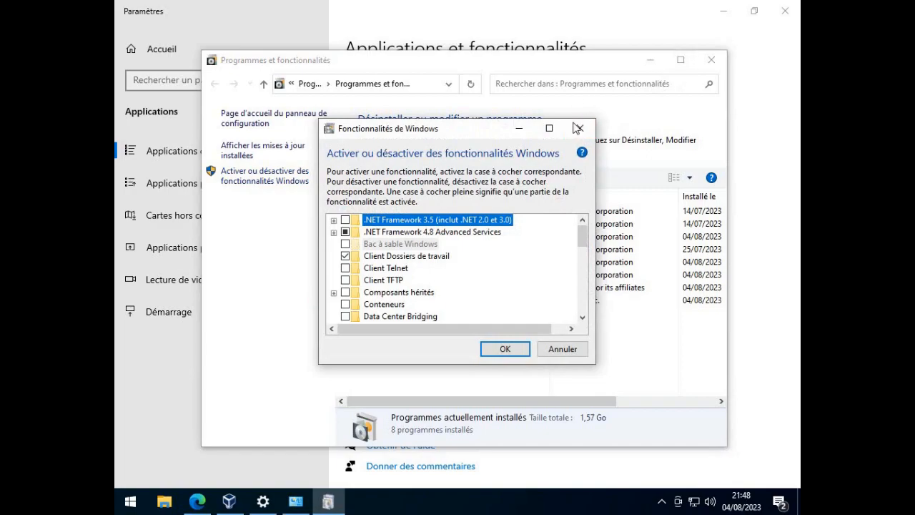
left_click(548, 129)
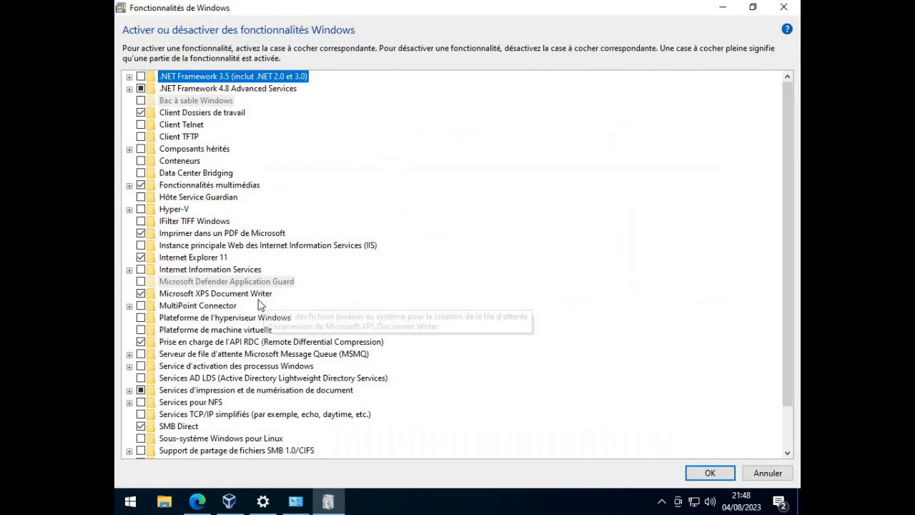
left_click(142, 211)
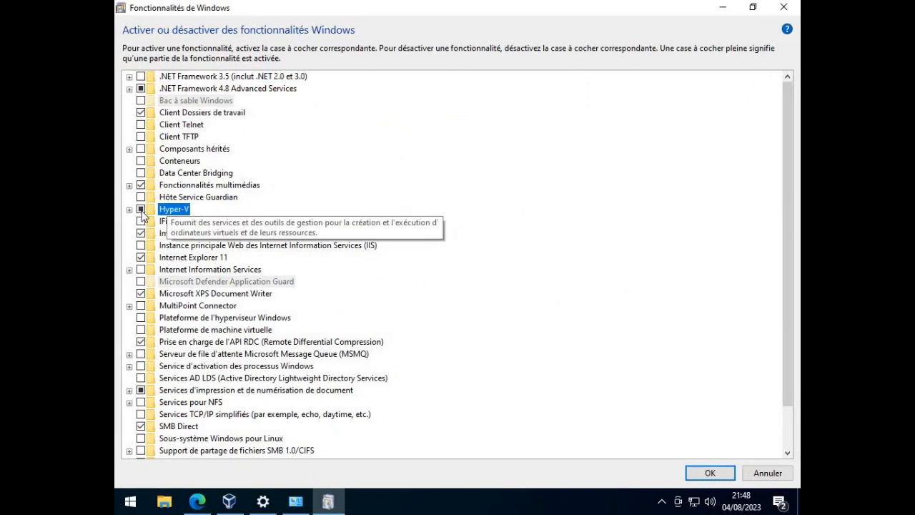
left_click(698, 472)
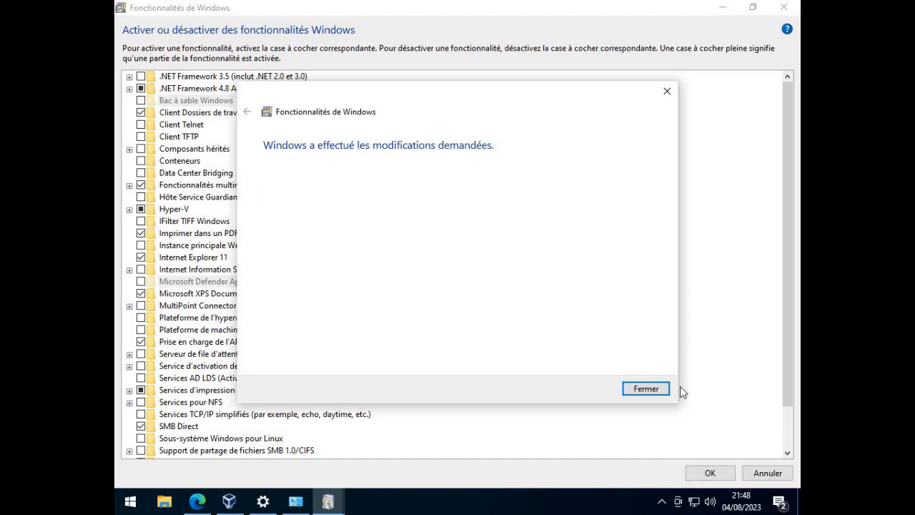
left_click(649, 392)
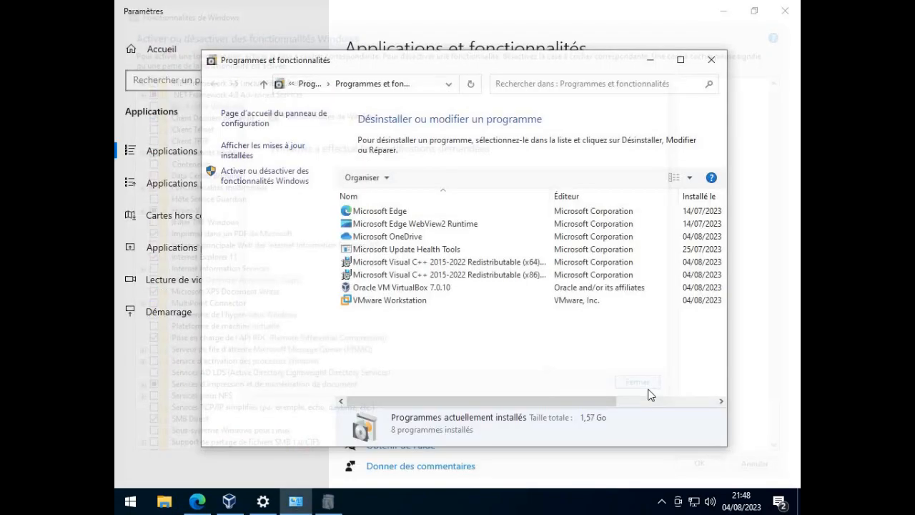
- Close the settings windows and add a desktop shortcut to Gestionnaire Hyper-V from Outils d'administration Windows, directly below VMware Workstation Pro
left_click(711, 59)
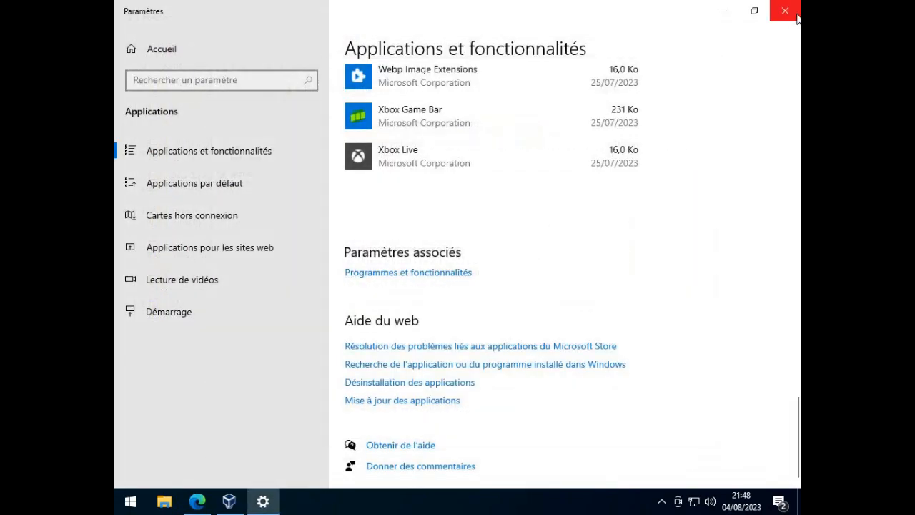
left_click(785, 11)
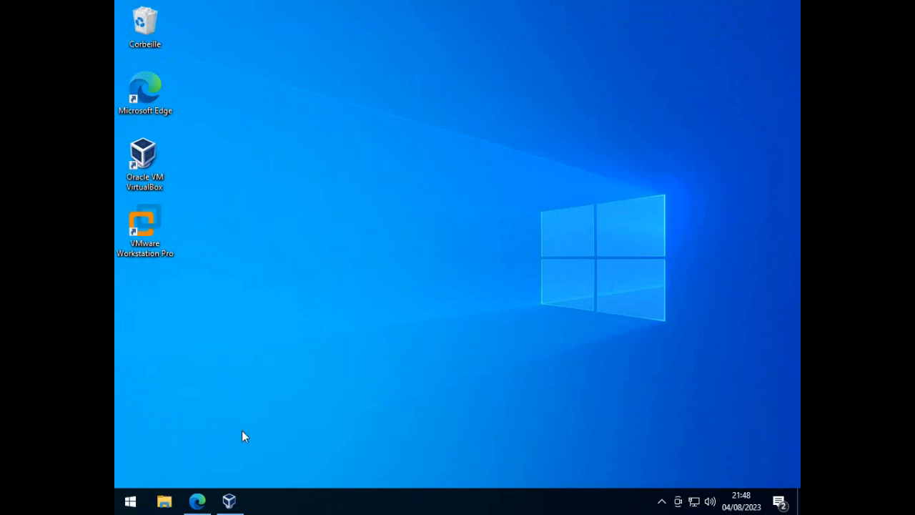
left_click(128, 508)
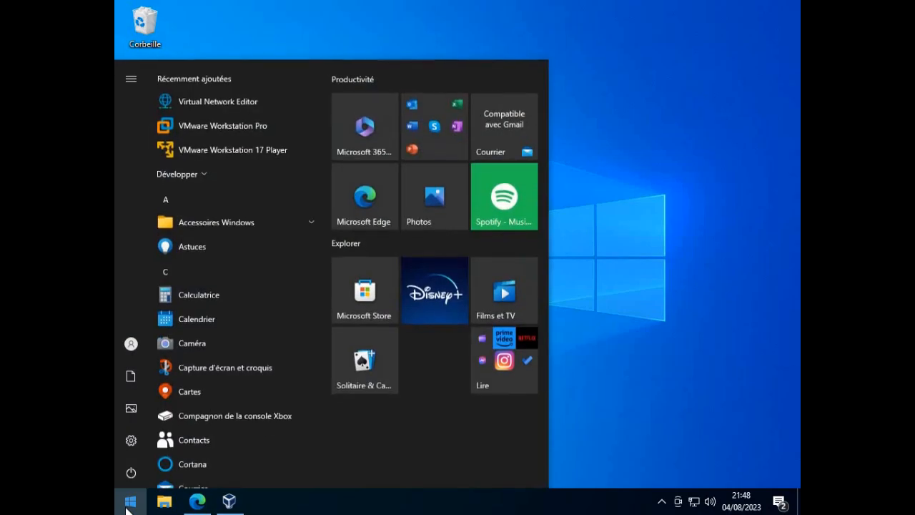
scroll(202, 405, "down", 5)
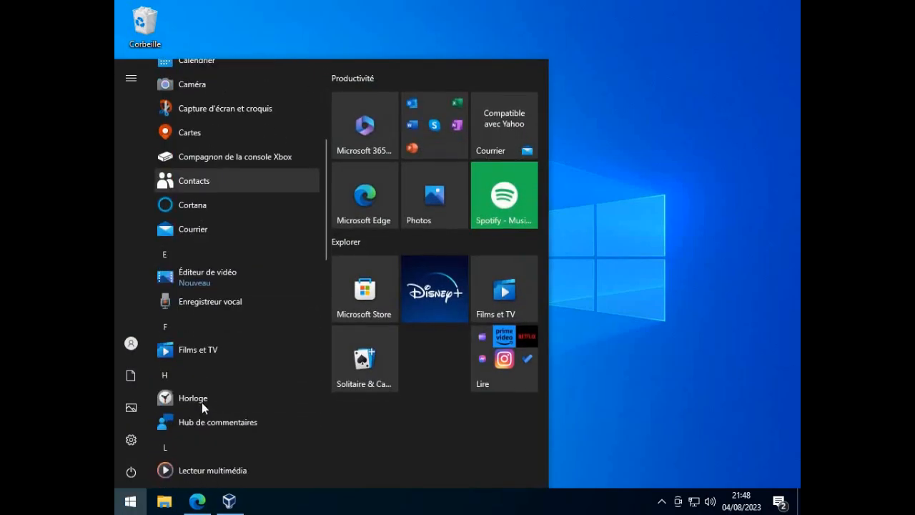
scroll(202, 402, "down", 5)
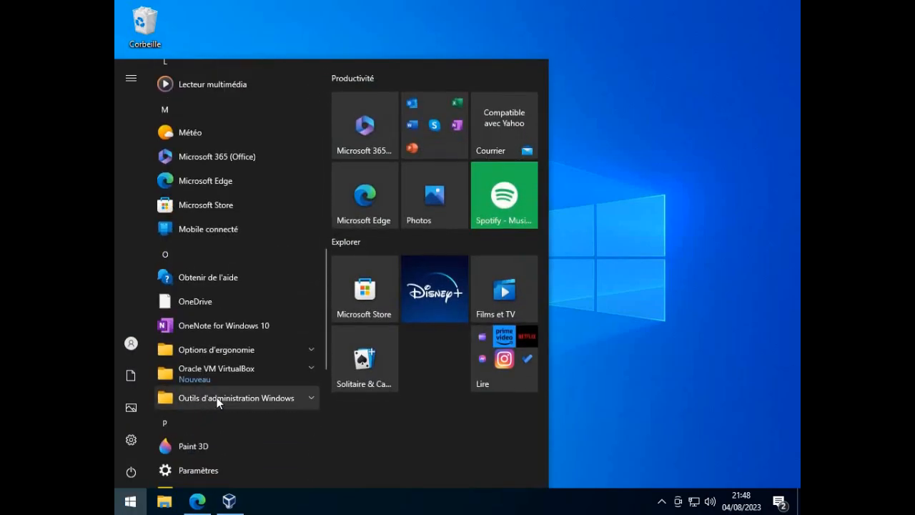
left_click(258, 396)
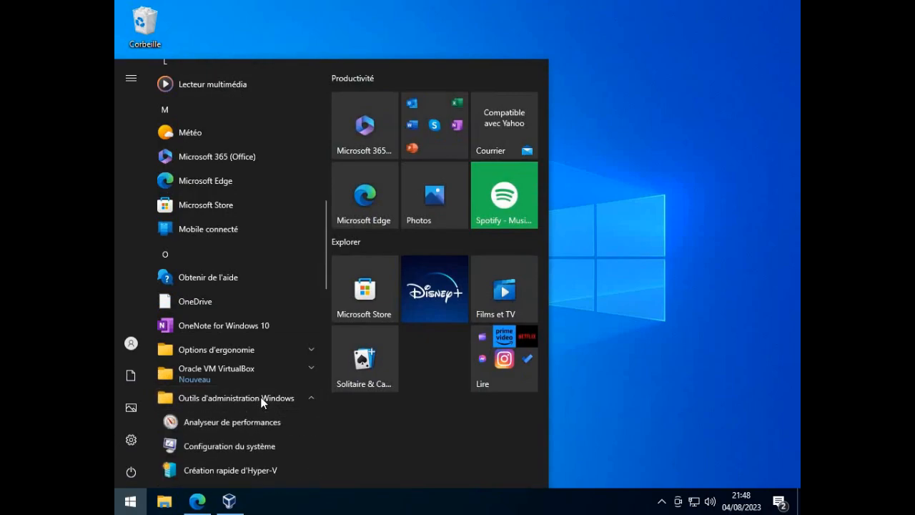
scroll(262, 400, "down", 2)
scroll(261, 402, "down", 1)
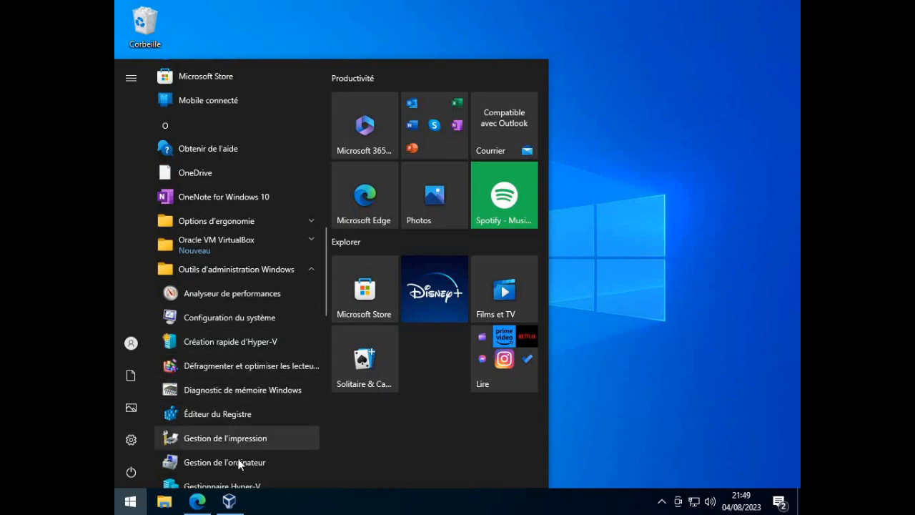
scroll(236, 461, "down", 2)
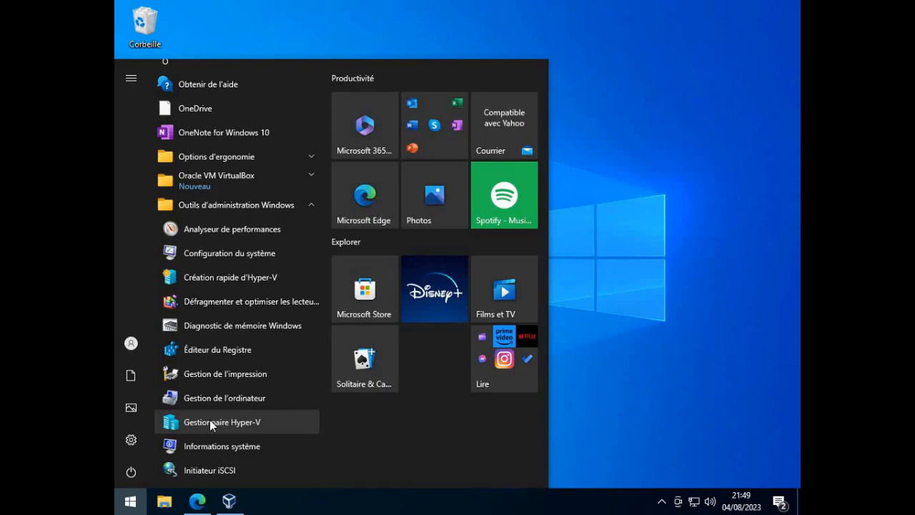
left_click_drag(210, 420, 148, 302)
left_click(212, 361)
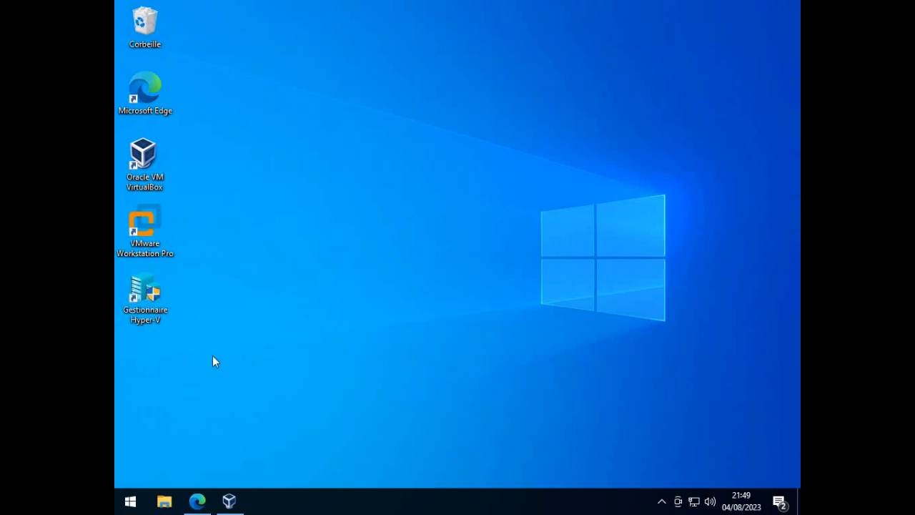
- Launch Gestionnaire Hyper-V from its desktop shortcut and view its window maximized, returning it to its normal size
double_click(148, 319)
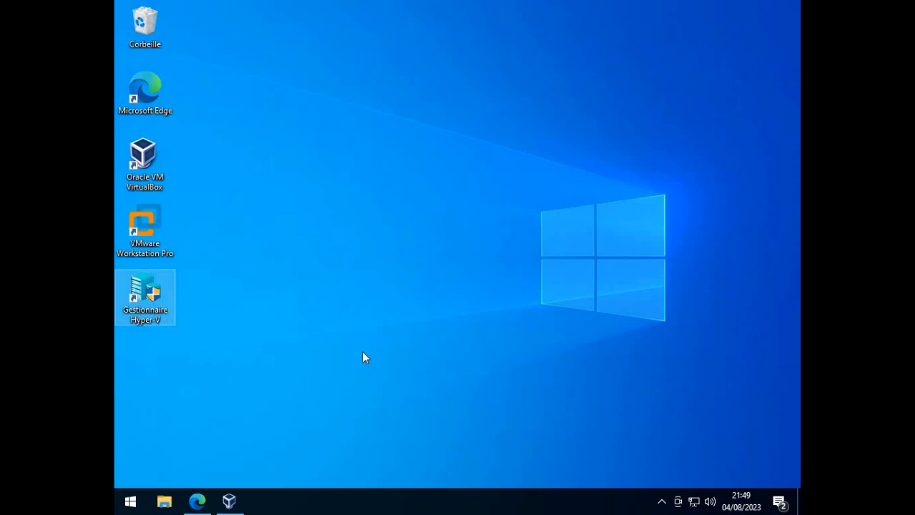
double_click(157, 311)
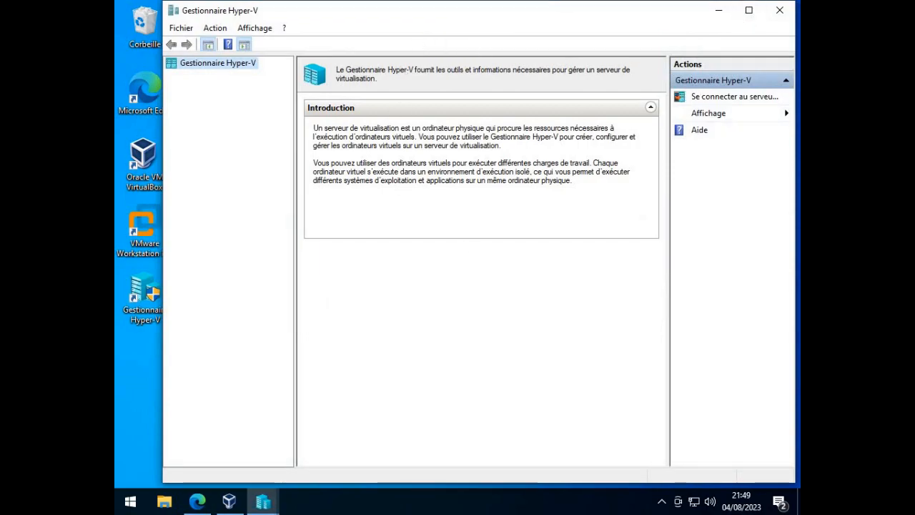
left_click(750, 13)
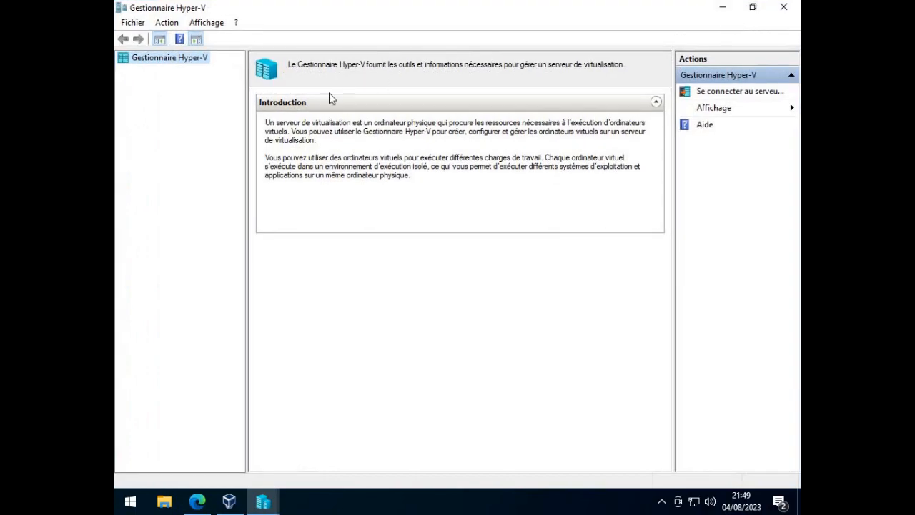
left_click(750, 7)
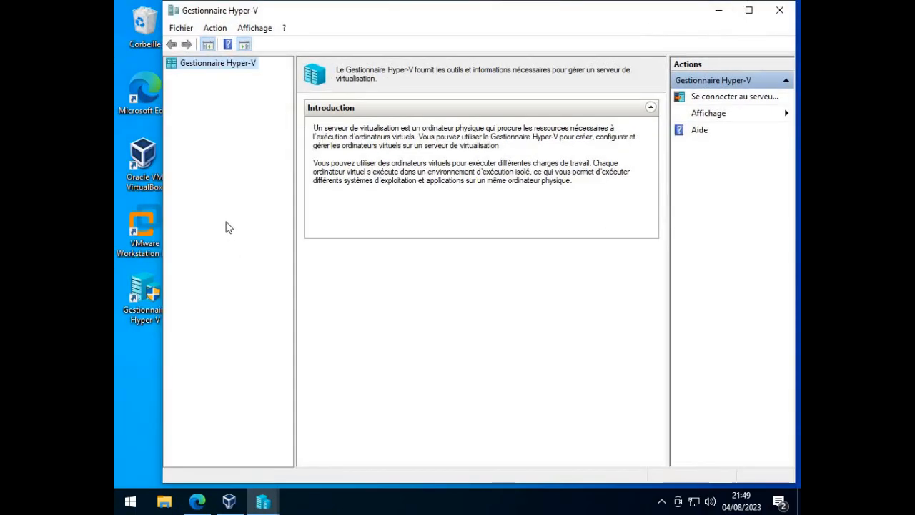
- Launch VMware Workstation Pro, minimize Gestionnaire Hyper-V, start the 30-day trial with administrator rights, and maximize the VMware window
double_click(138, 213)
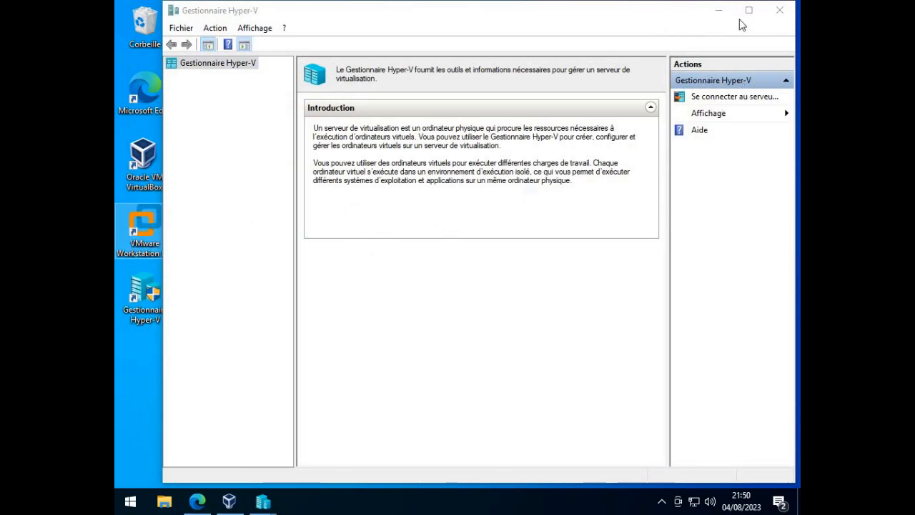
left_click(717, 10)
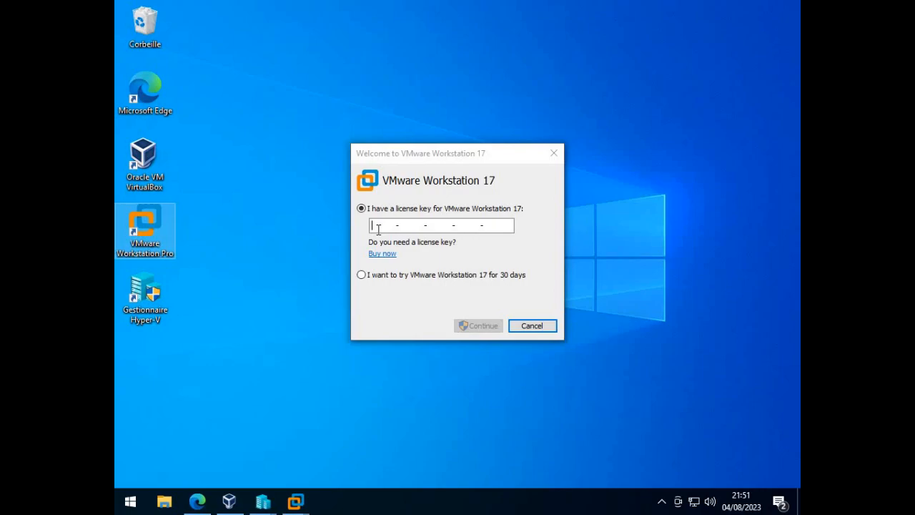
left_click(362, 275)
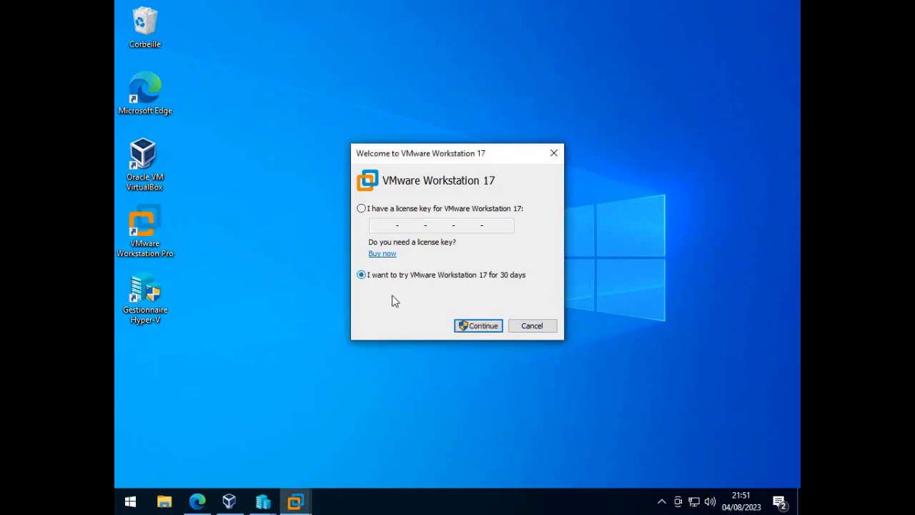
left_click(474, 327)
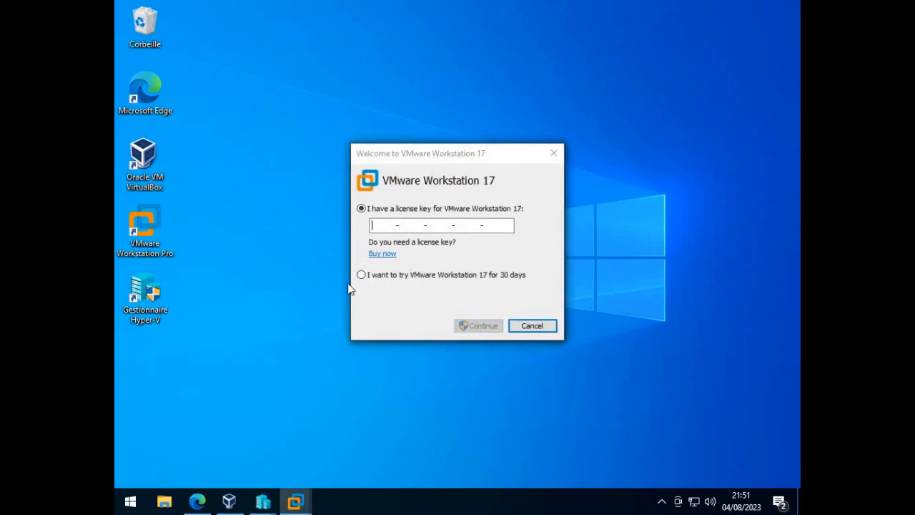
left_click(531, 325)
left_click(485, 326)
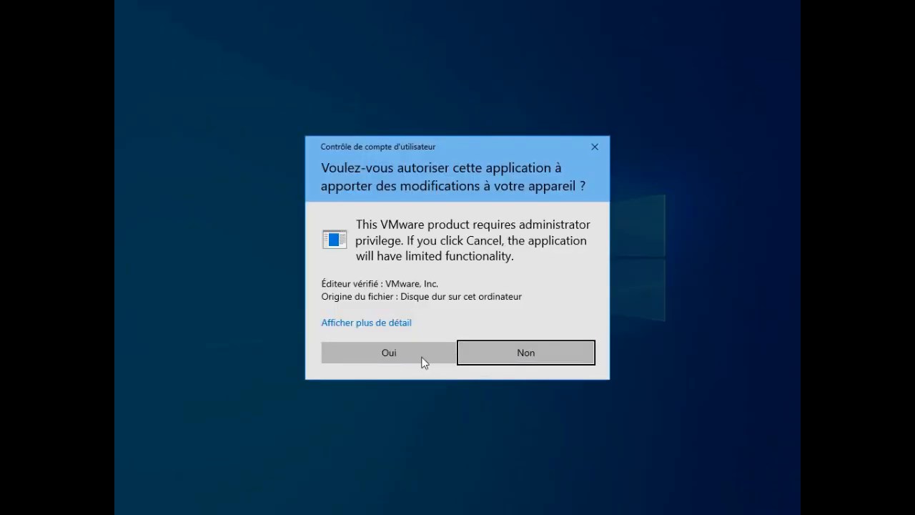
left_click(380, 347)
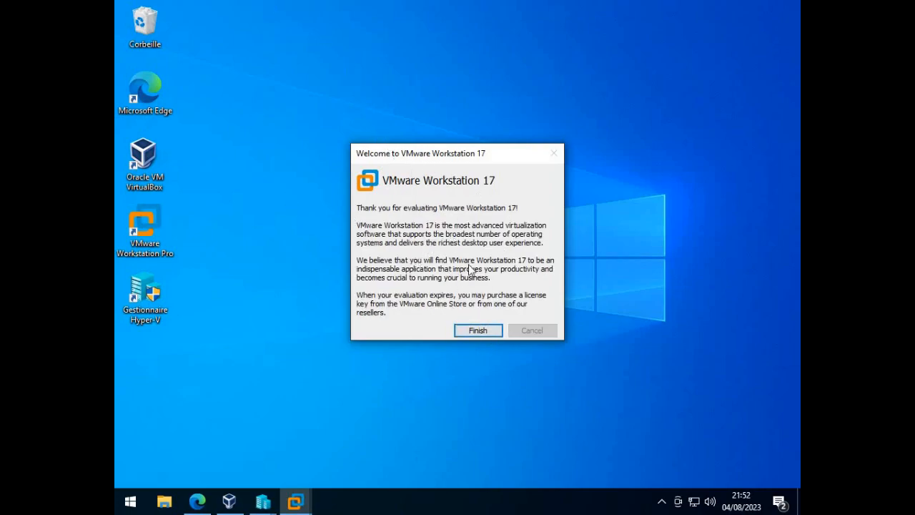
left_click(478, 331)
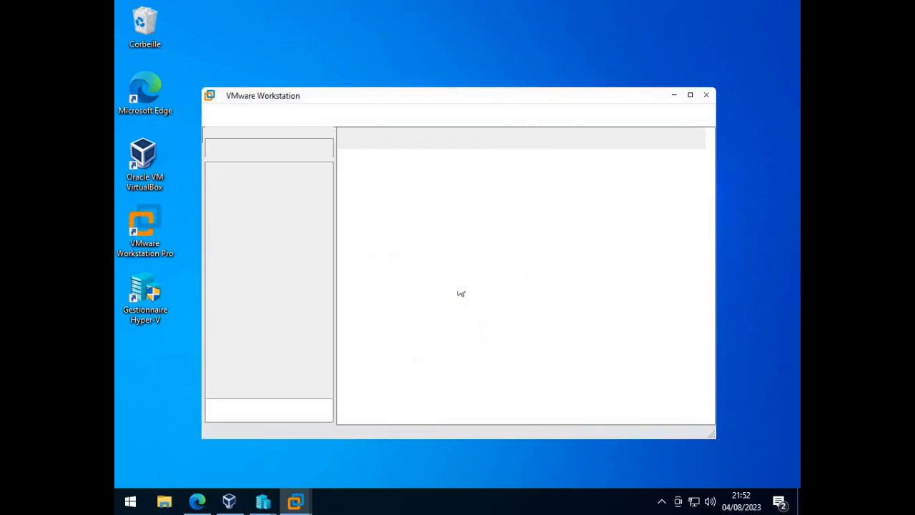
left_click(690, 95)
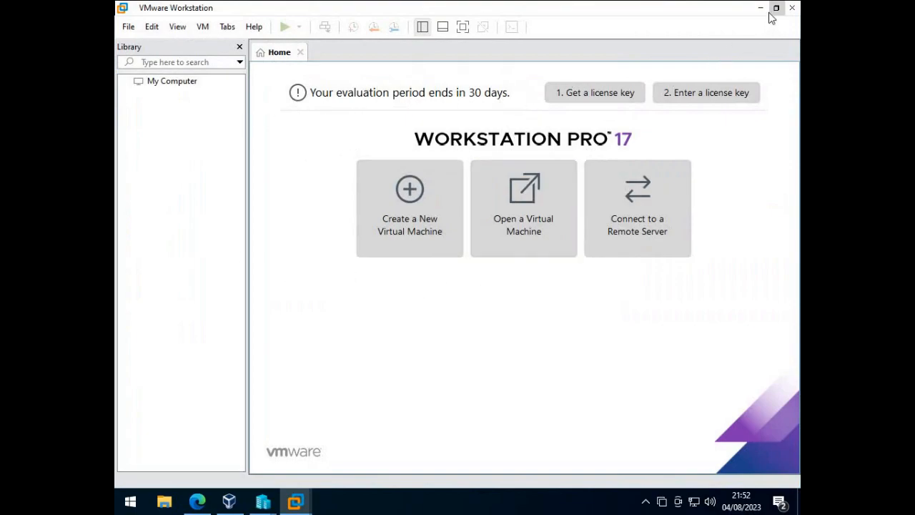
- Look at the Oracle VM VirtualBox manager window, and close VirtualBox, VMware Workstation and the remaining VMware license dialog
left_click(228, 501)
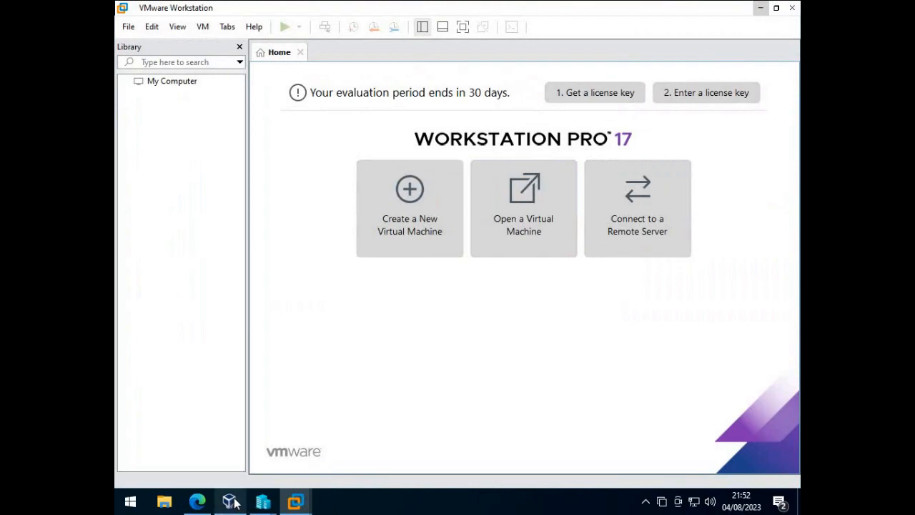
left_click(594, 132)
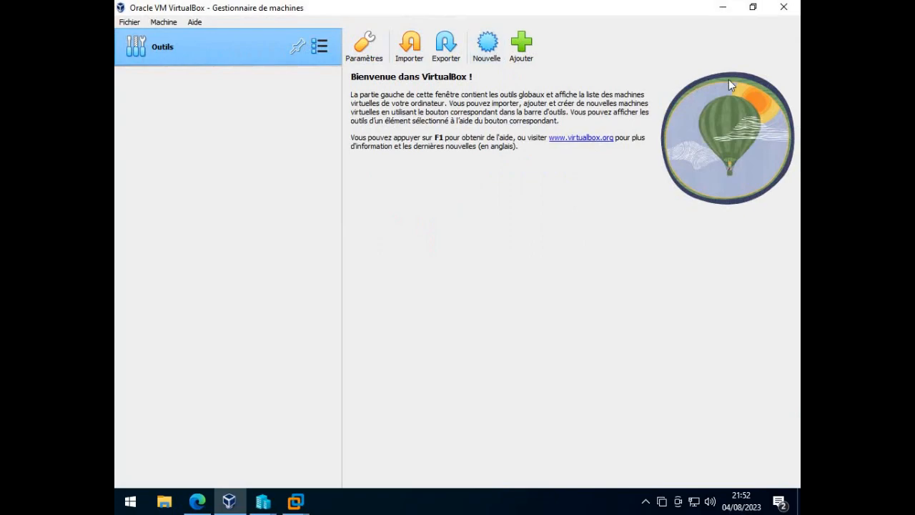
left_click(784, 6)
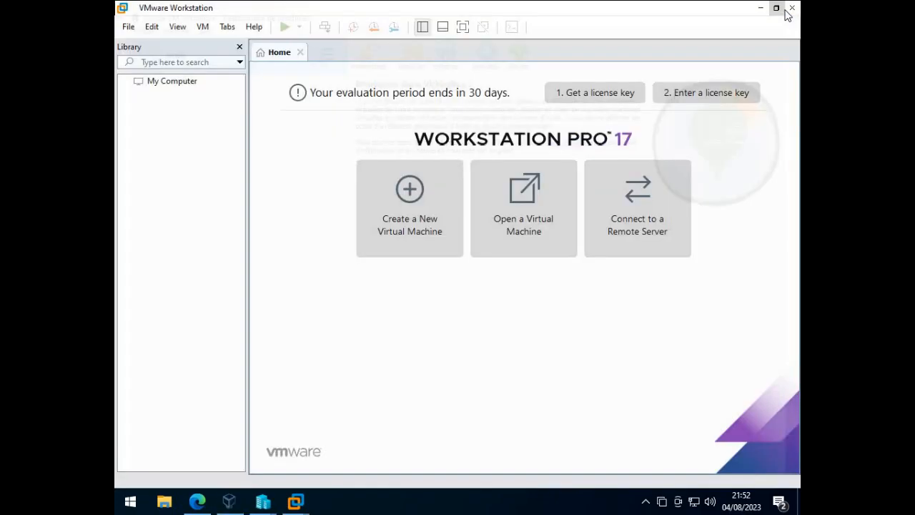
left_click(792, 8)
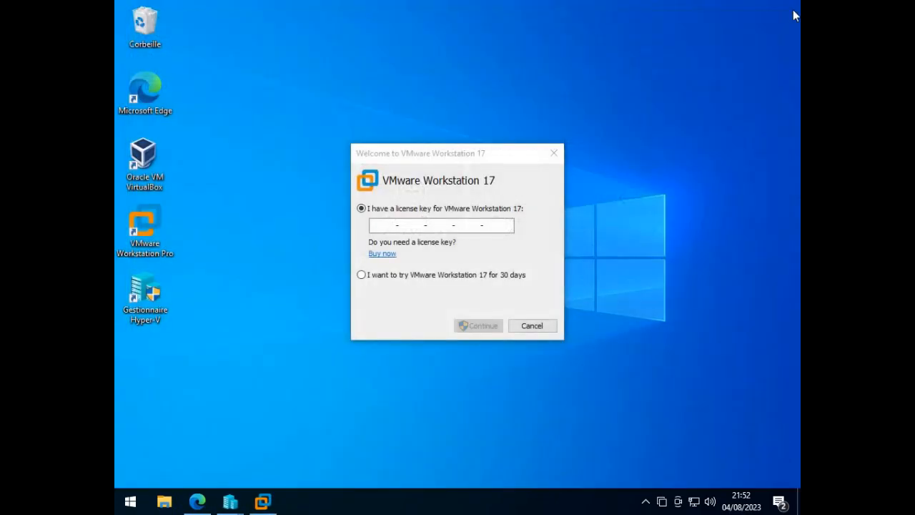
left_click(554, 153)
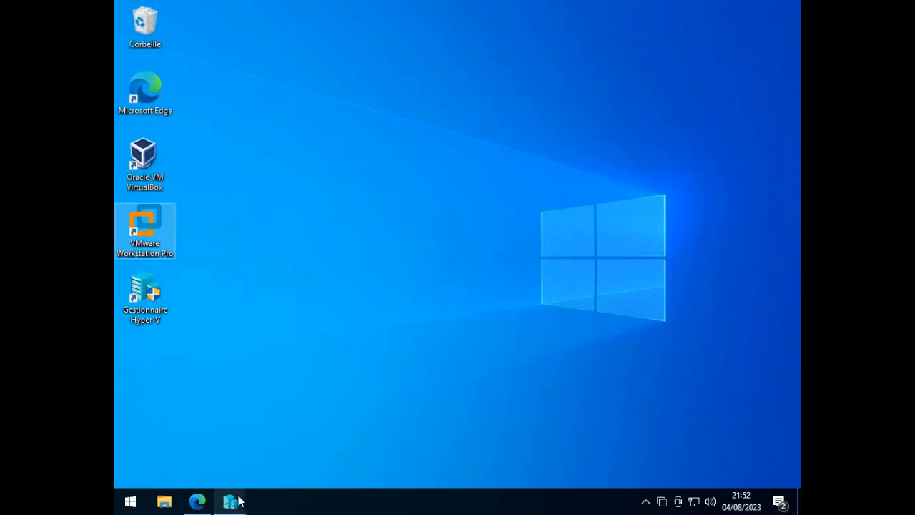
mouse_move(240, 502)
mouse_move(348, 384)
mouse_move(243, 377)
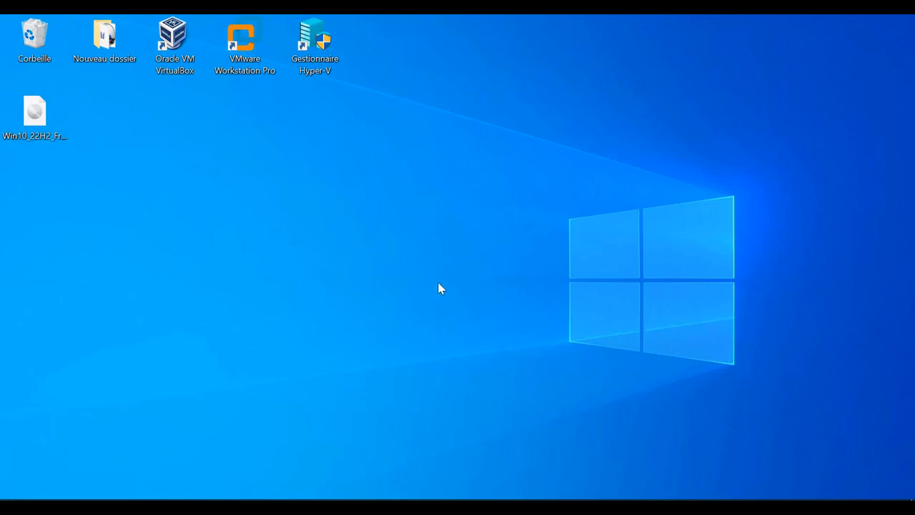
- Open Oracle VM VirtualBox and start a new virtual machine named win102, keeping the Windows 10 (64-bit) version
left_click_drag(174, 102, 323, 36)
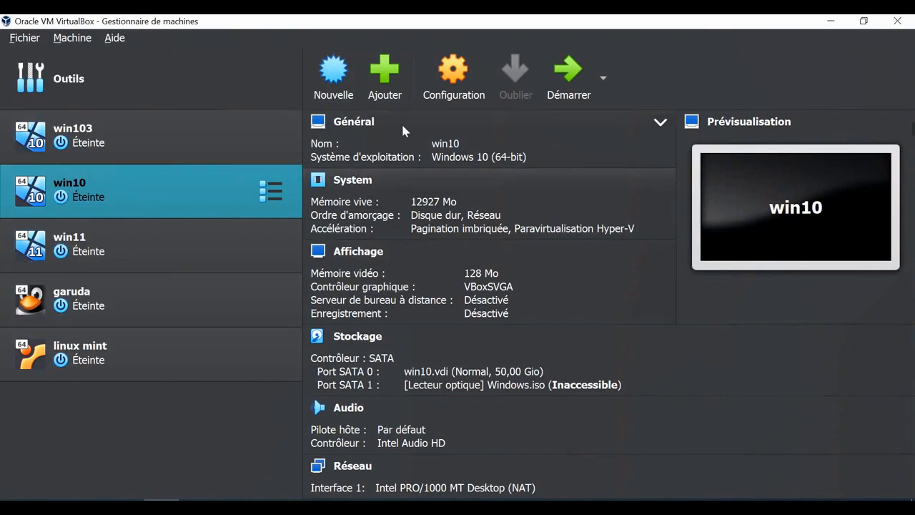
left_click(324, 95)
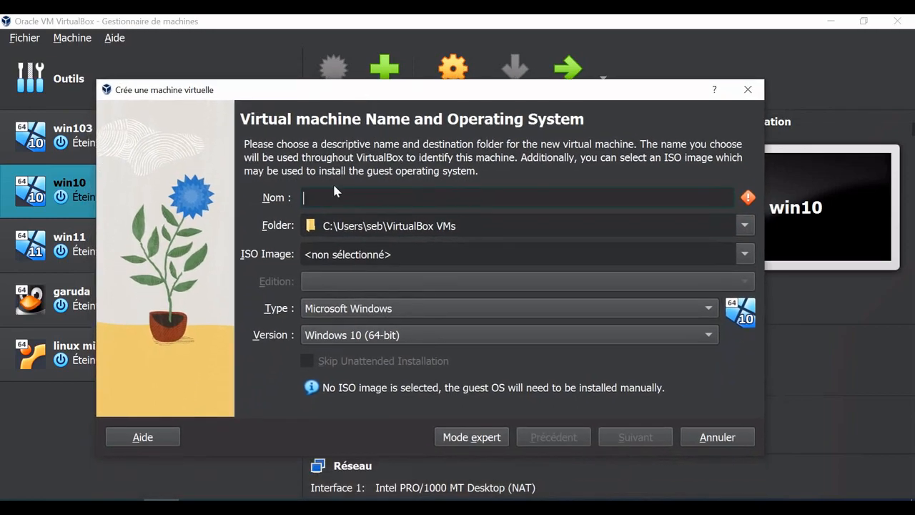
type("win10")
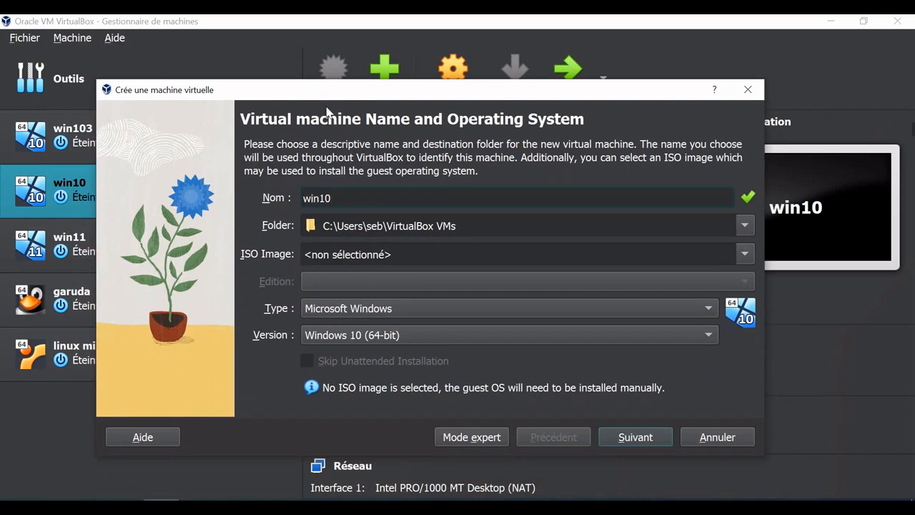
left_click_drag(316, 97, 332, 84)
type("2")
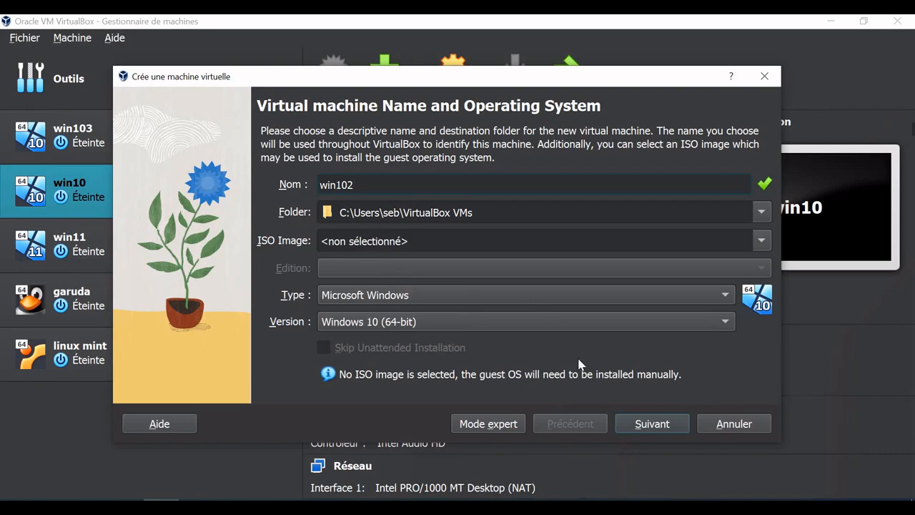
- Try to continue creating the virtual machine under the name win102, dismissing the notification each time
left_click(646, 425)
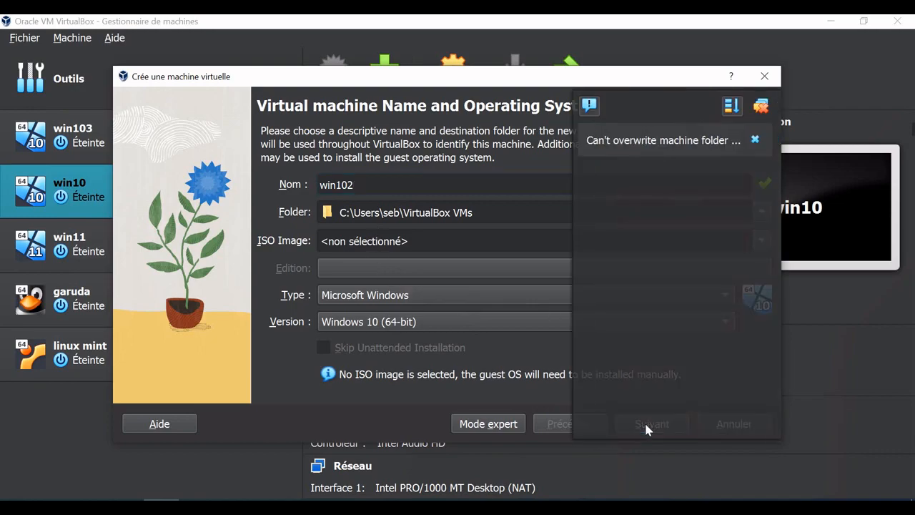
left_click(755, 140)
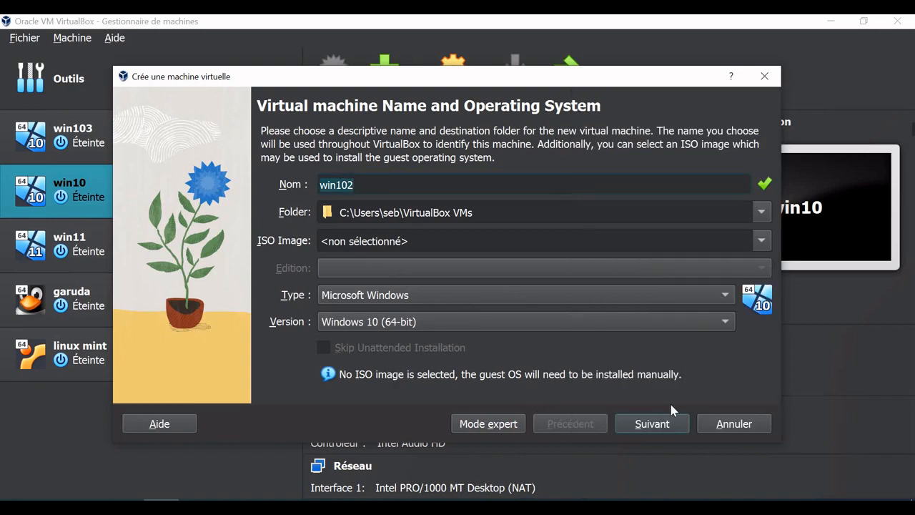
left_click(662, 425)
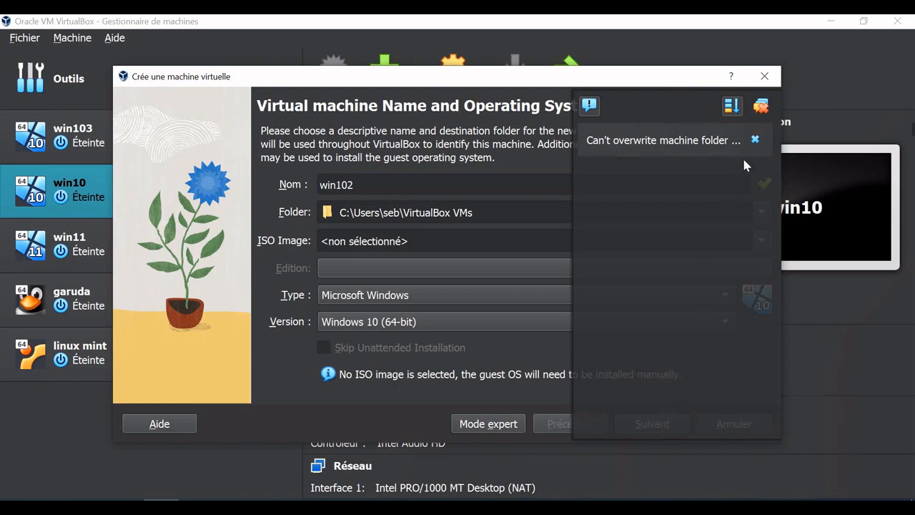
left_click(754, 140)
- Rename the new virtual machine as win106 and proceed to its hardware settings
left_click(355, 184)
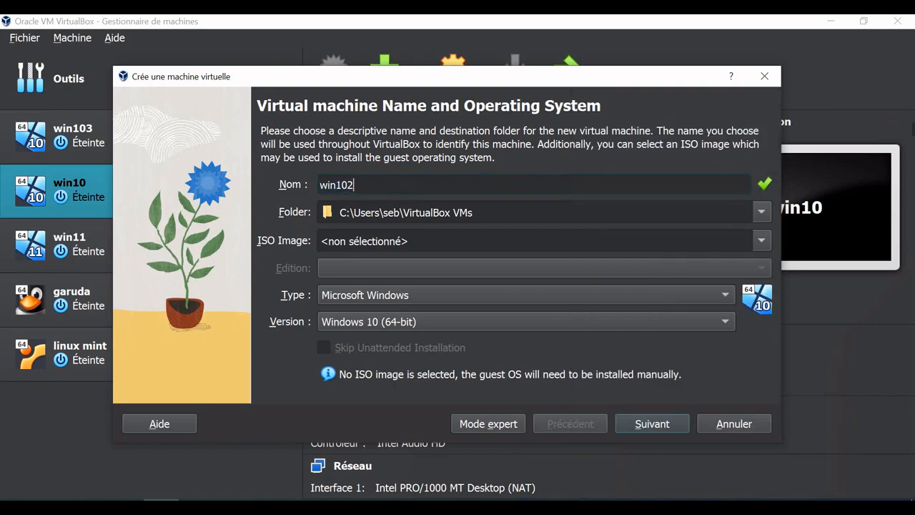
key("BackSpace")
type("6")
left_click(646, 424)
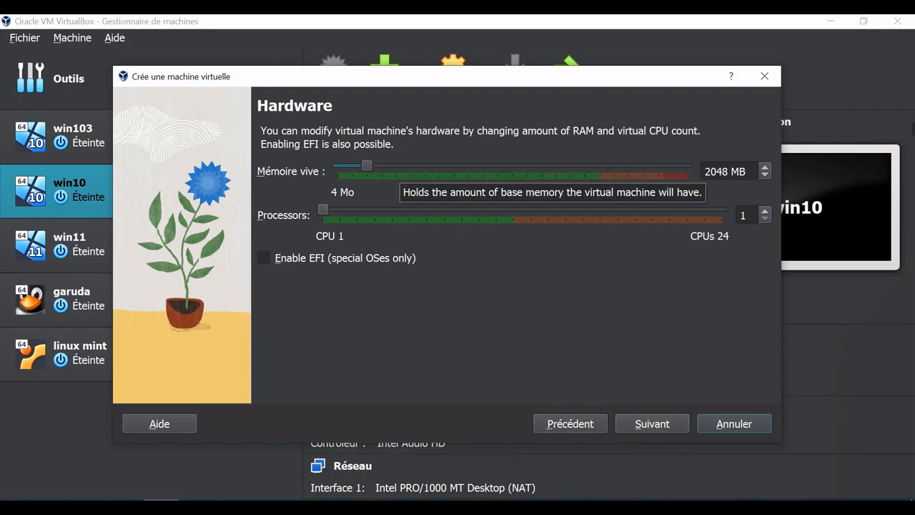
- Open the Windows Calculator and multiply 1024 by 4 to work out the memory size in MB
double_click(710, 172)
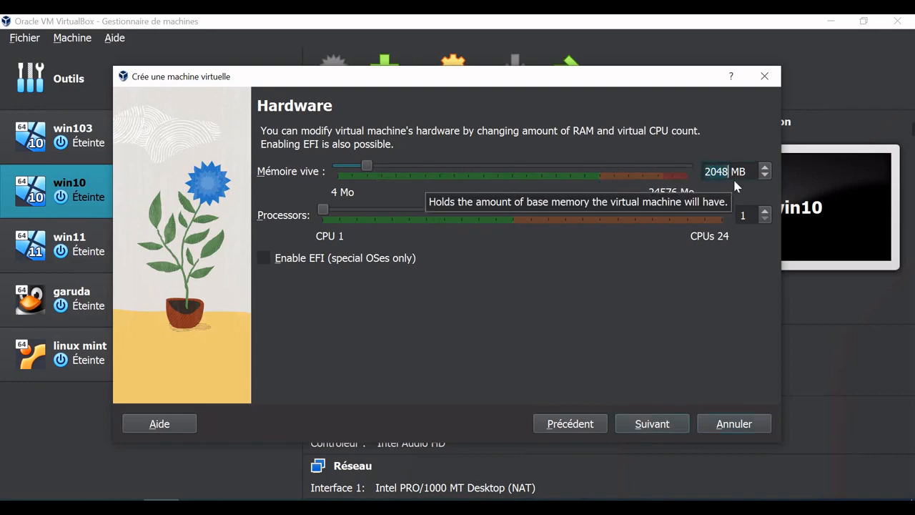
left_click(17, 507)
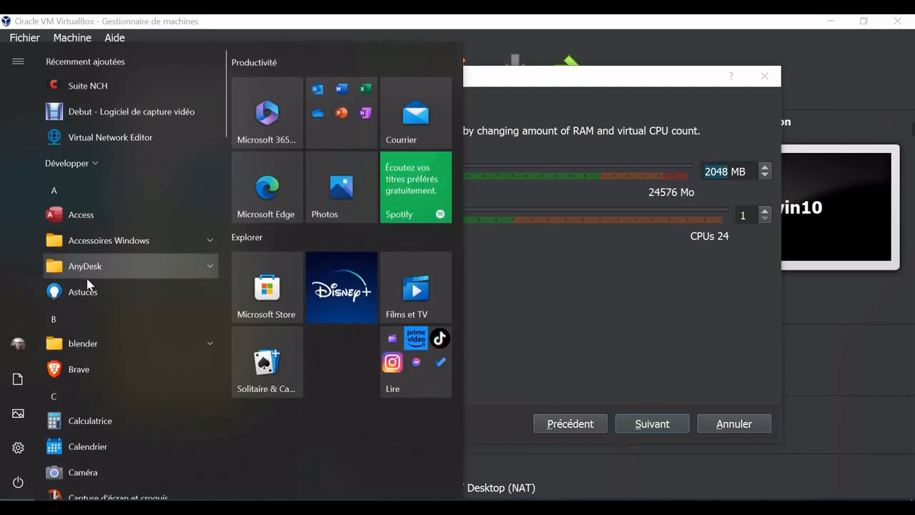
left_click(110, 420)
type("1024")
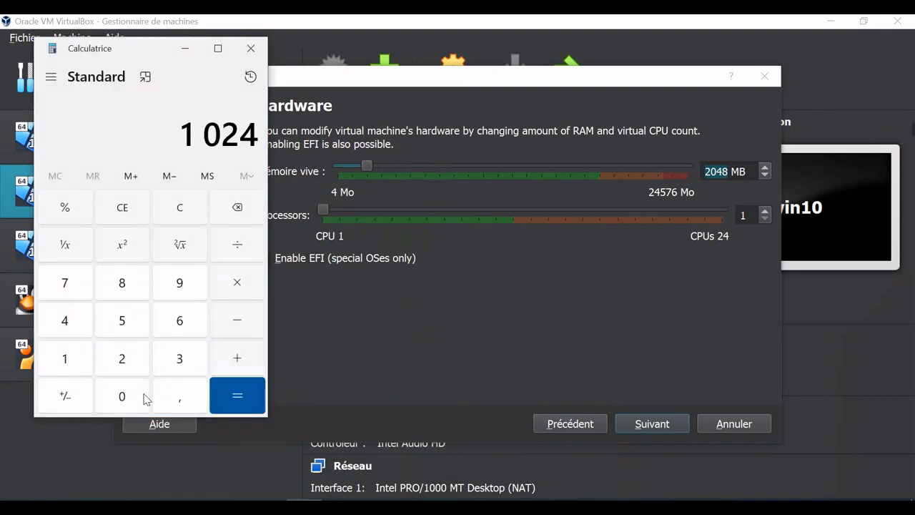
type("*4")
key("Return")
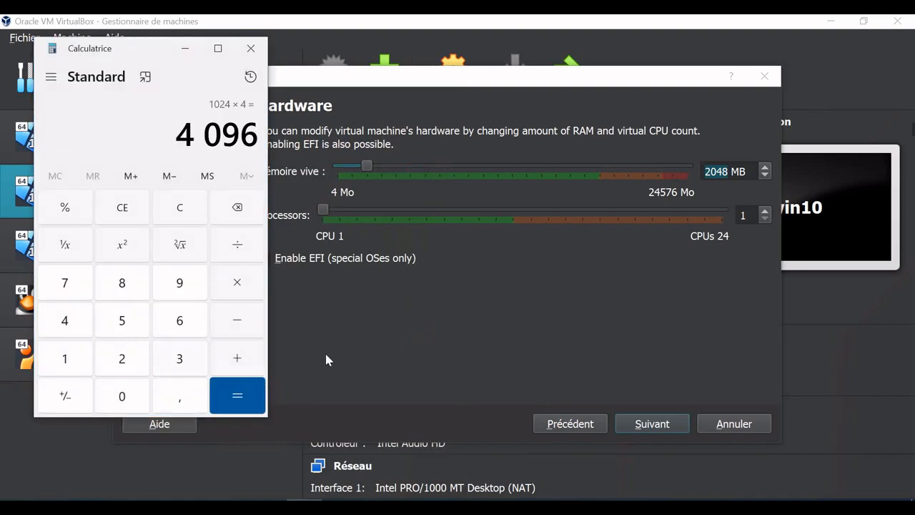
- Return to the VirtualBox creation wizard and set the base memory to 4096 MB
left_click(634, 336)
double_click(716, 172)
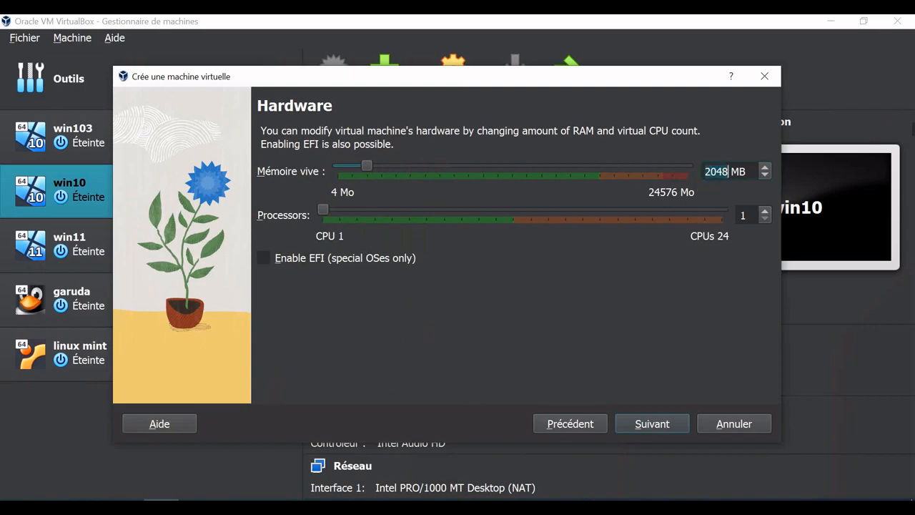
type("4096")
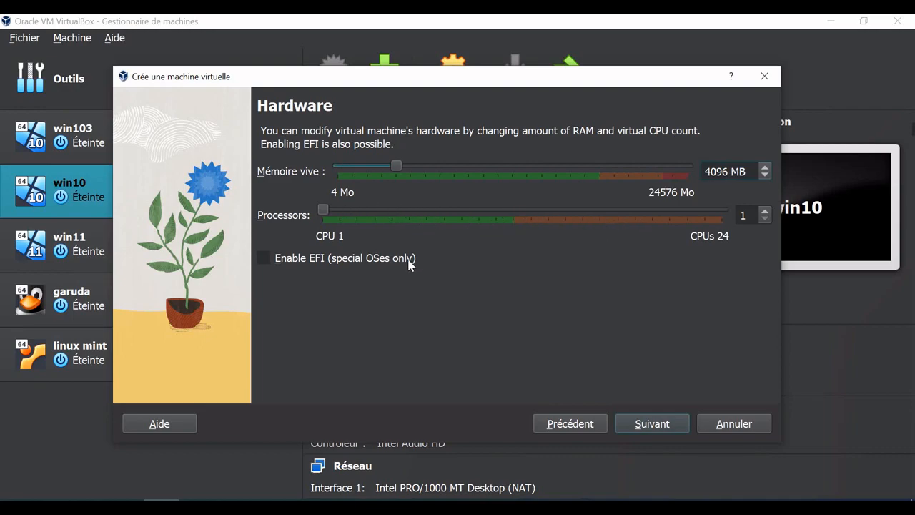
- Keep one processor and a new 50 GB virtual hard disk, and finish creating the virtual machine
left_click(647, 423)
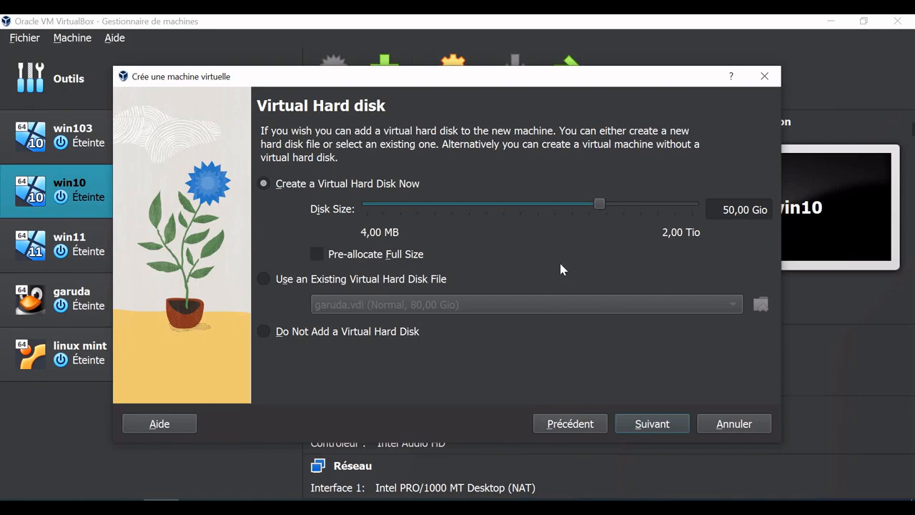
left_click(654, 426)
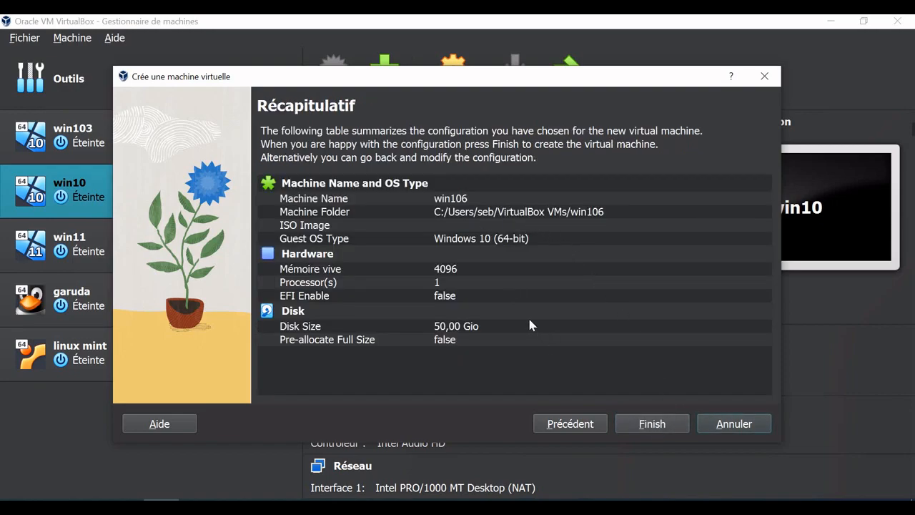
left_click(654, 424)
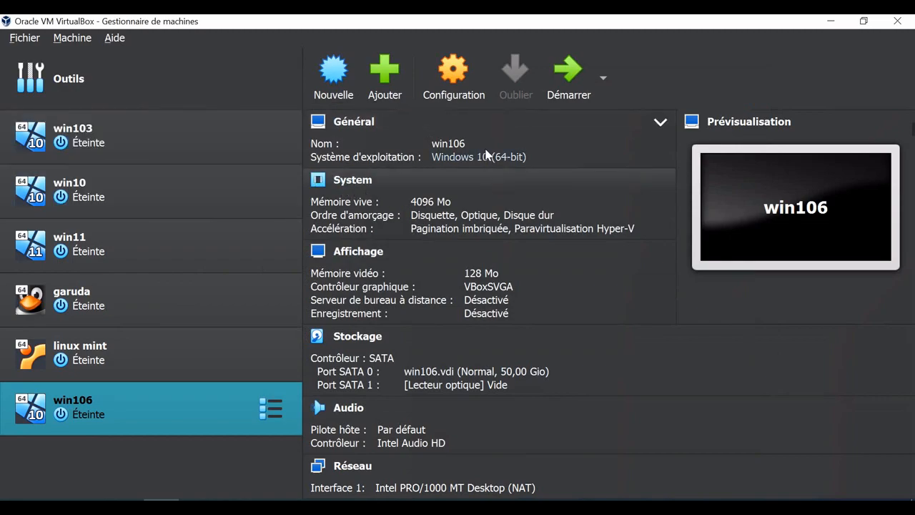
- In the win106 system settings, disable floppy boot and move Disquette to the end of the boot order so Optique comes first
left_click(453, 77)
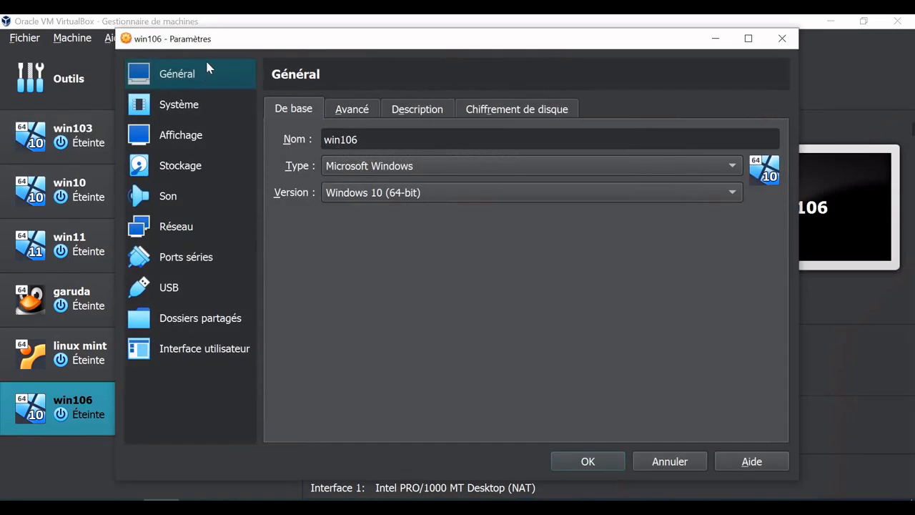
left_click(200, 110)
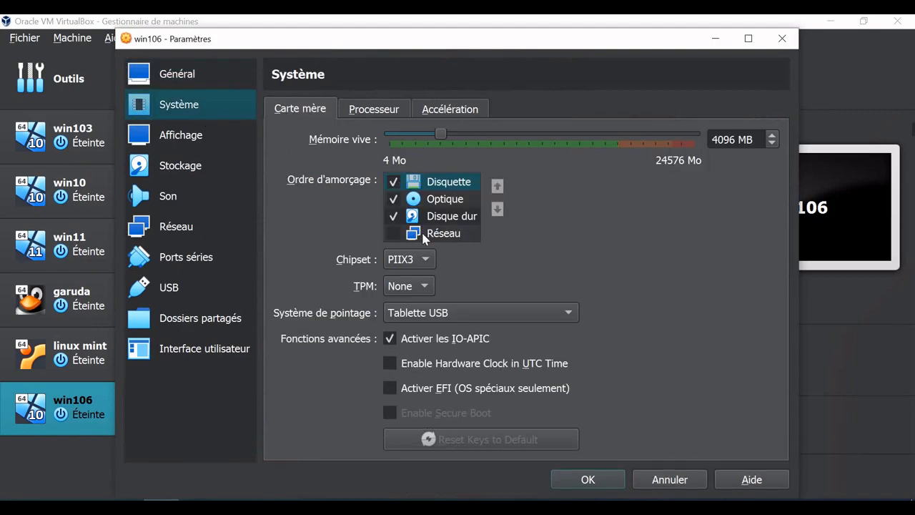
left_click(393, 182)
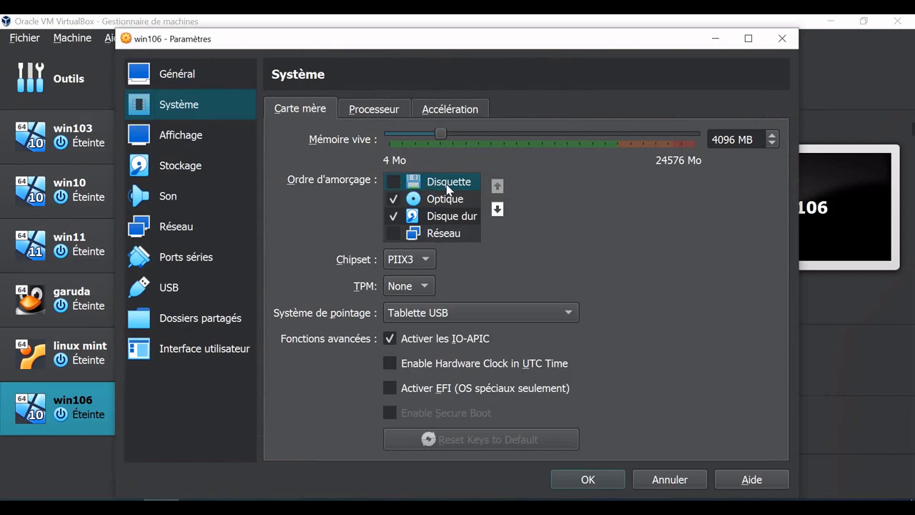
left_click(497, 209)
left_click(497, 209)
left_click(497, 209)
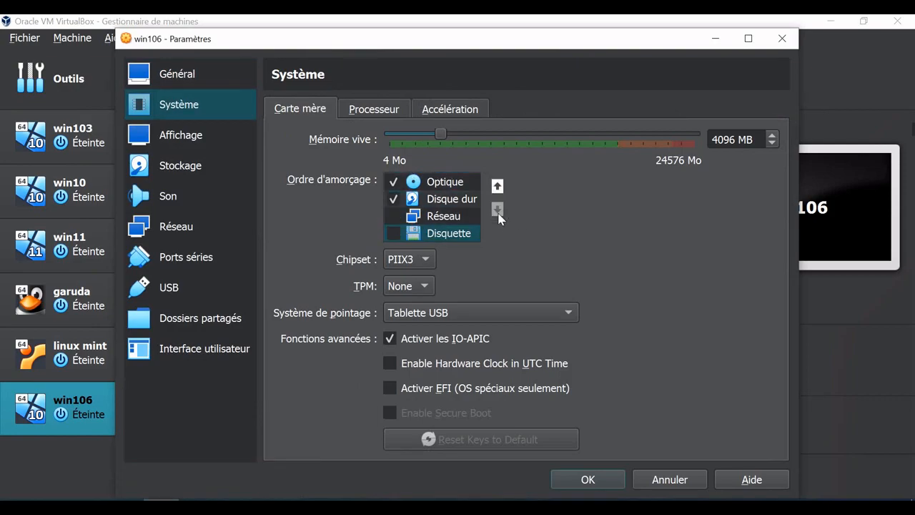
left_click(441, 189)
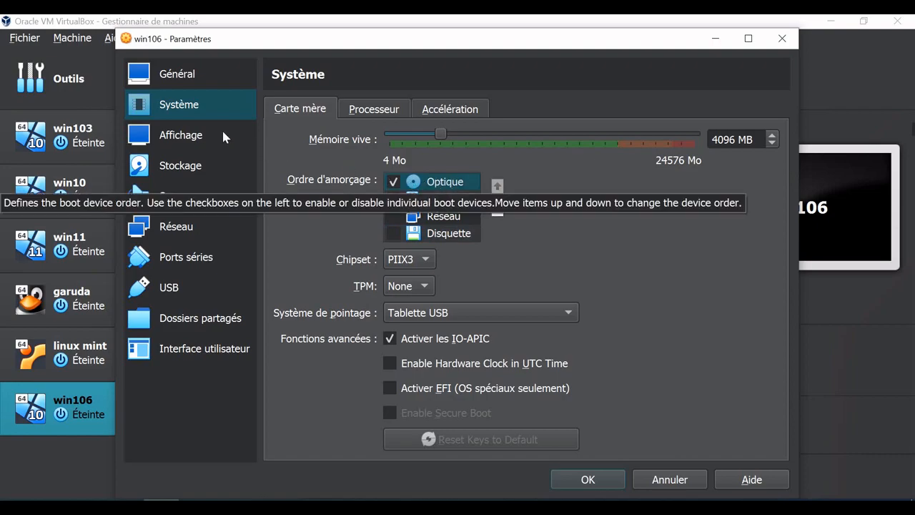
- Check the display settings, load Win10_22H2_French_x64.iso from the desktop into the empty optical drive, and save the win106 settings
left_click(198, 137)
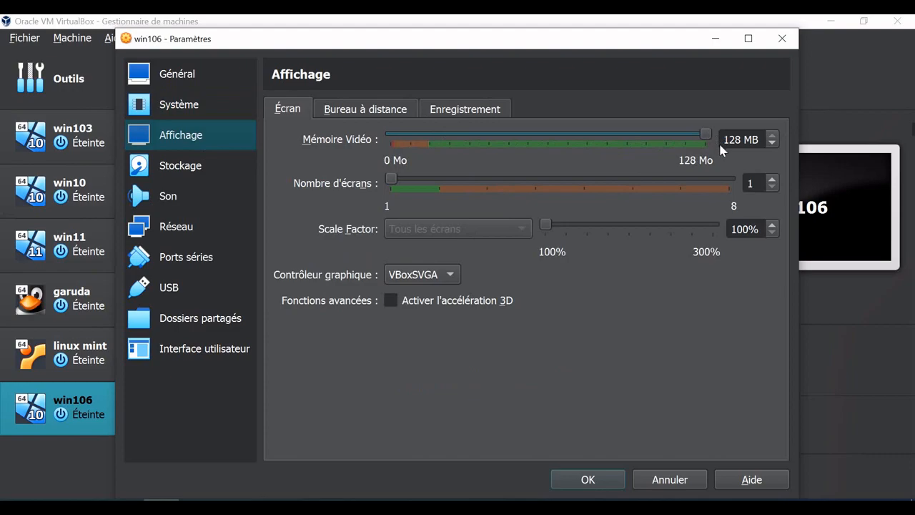
left_click(190, 176)
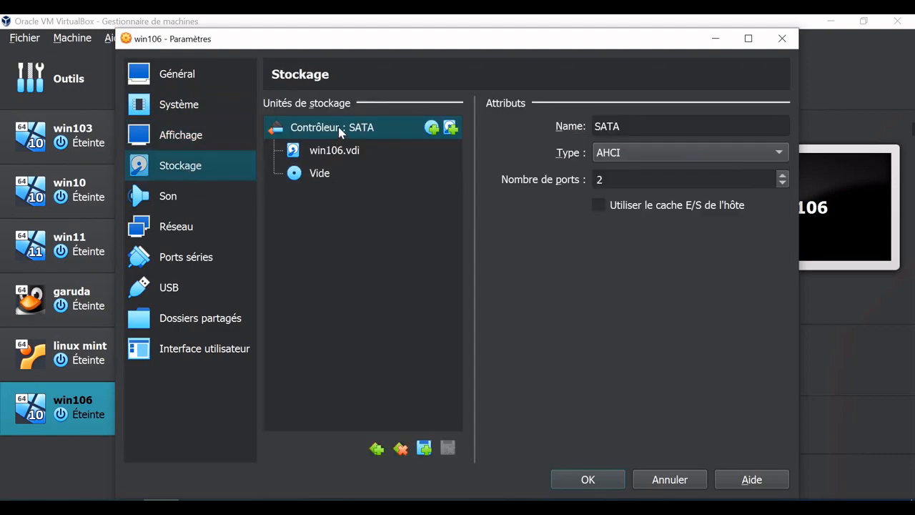
left_click(332, 174)
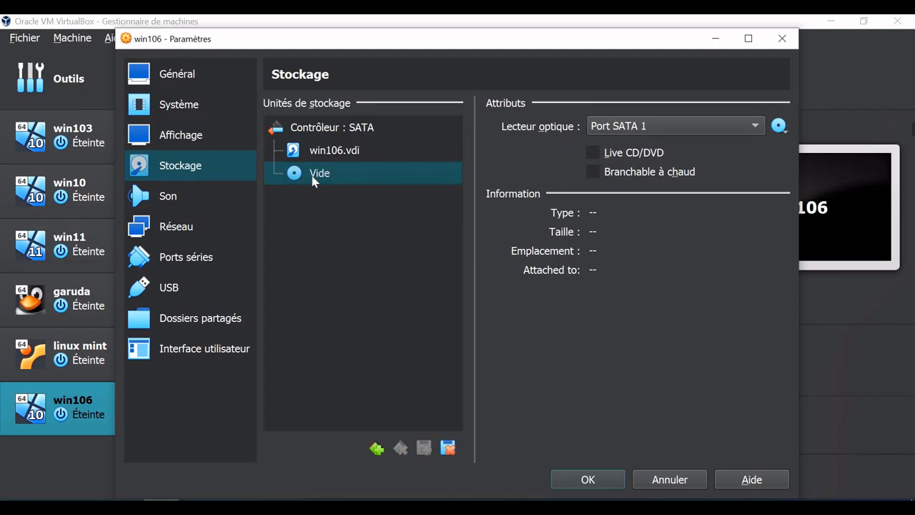
left_click(778, 127)
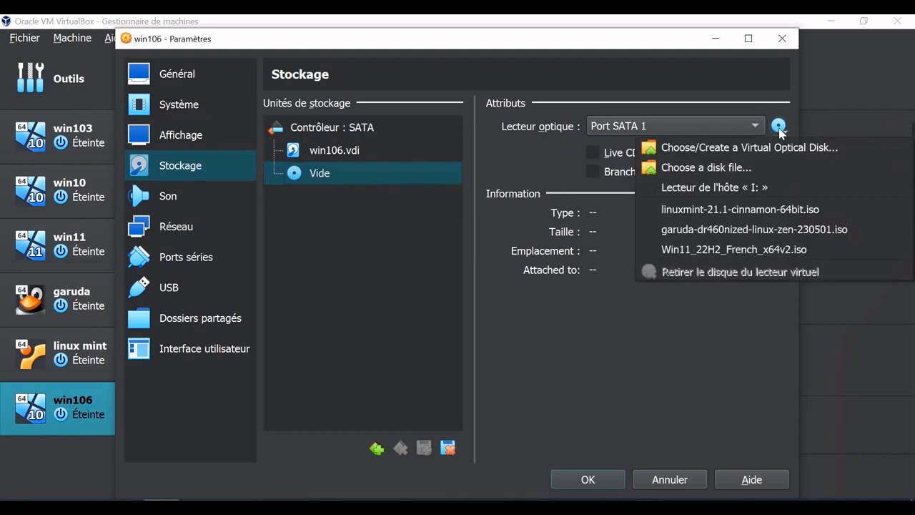
left_click(725, 168)
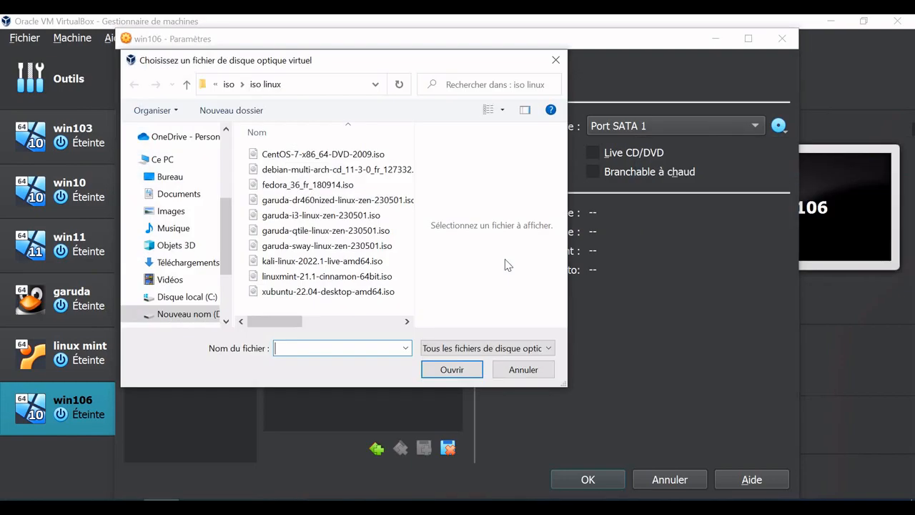
left_click(196, 179)
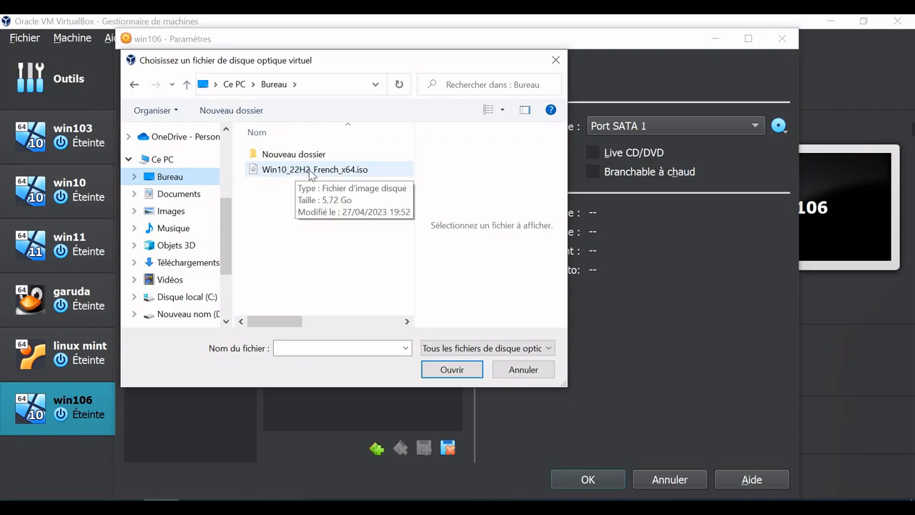
double_click(310, 171)
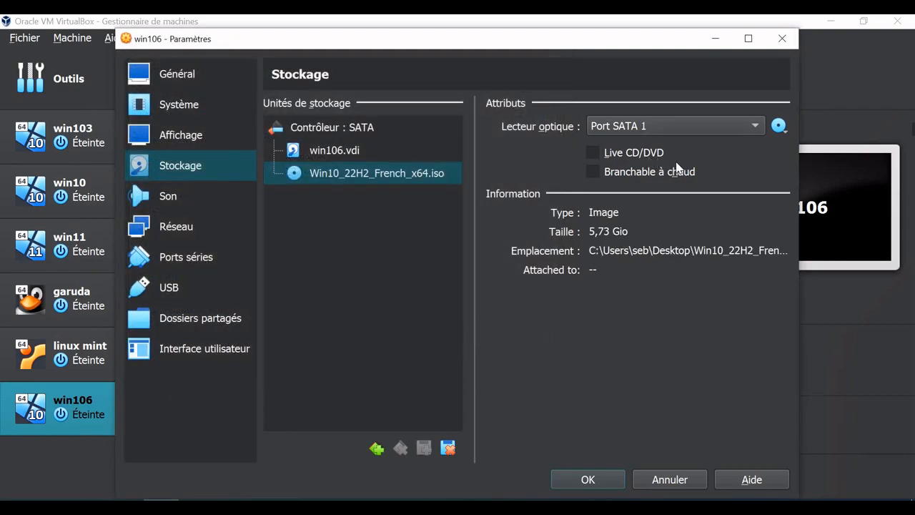
left_click(588, 480)
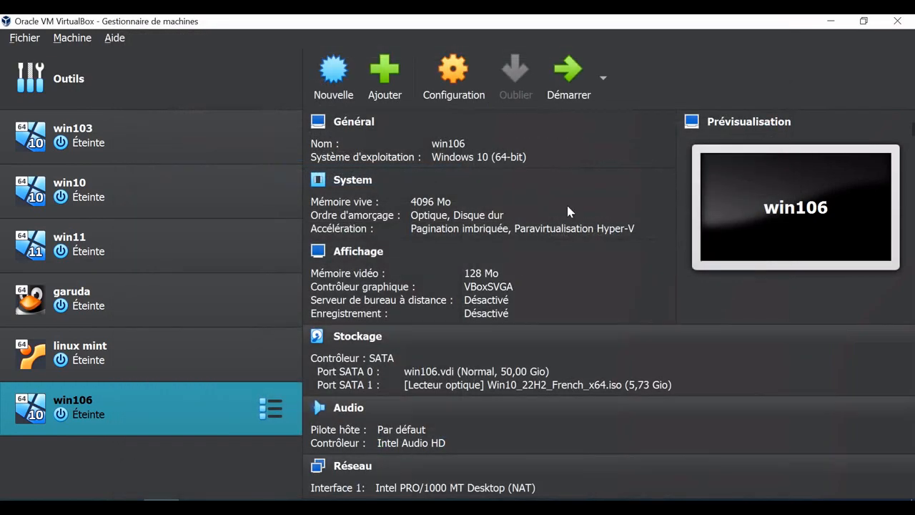
- Start win106 and show it in a maximized window in scaled mode
left_click(571, 100)
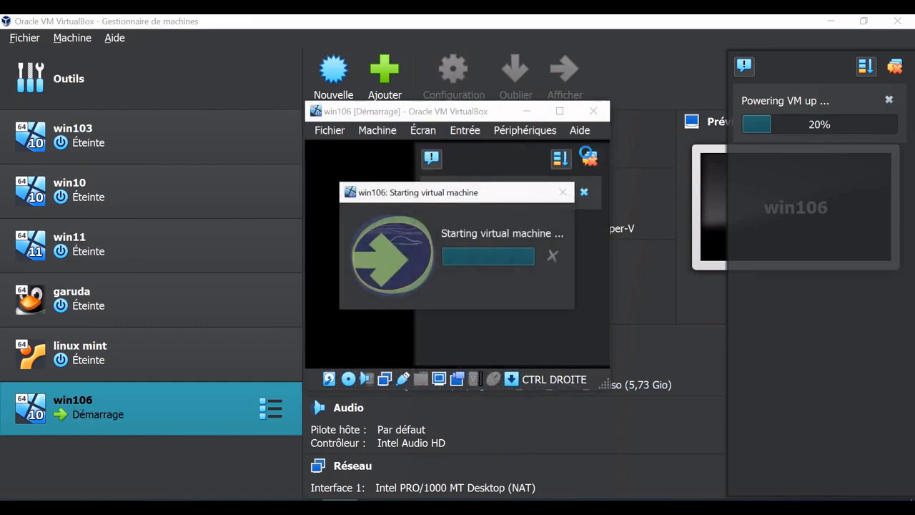
left_click(559, 111)
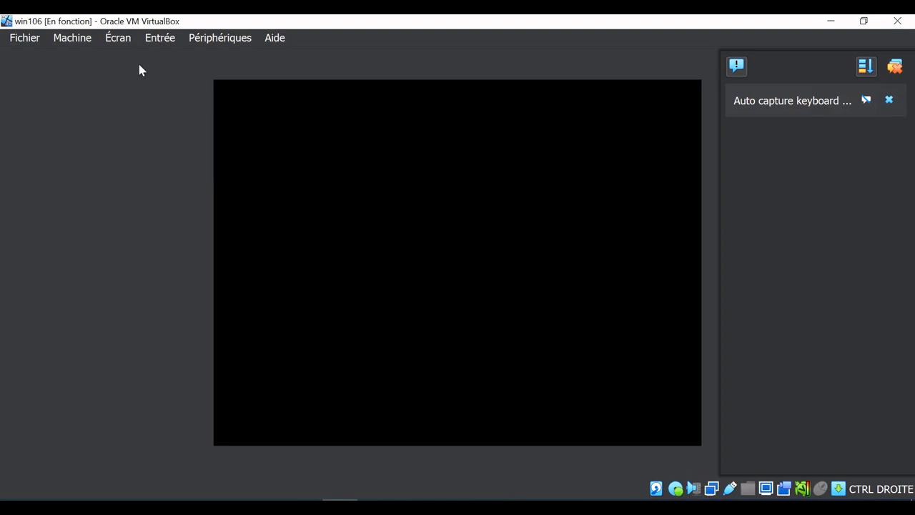
left_click(118, 39)
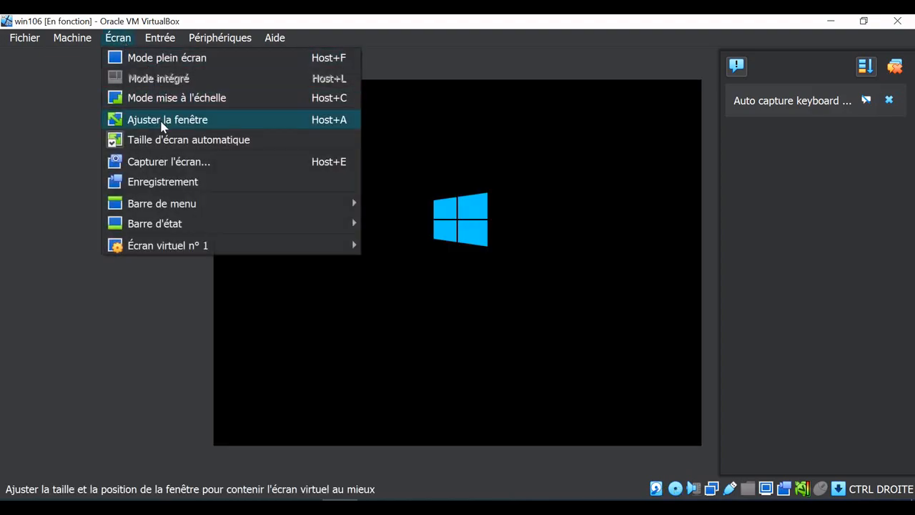
left_click(161, 100)
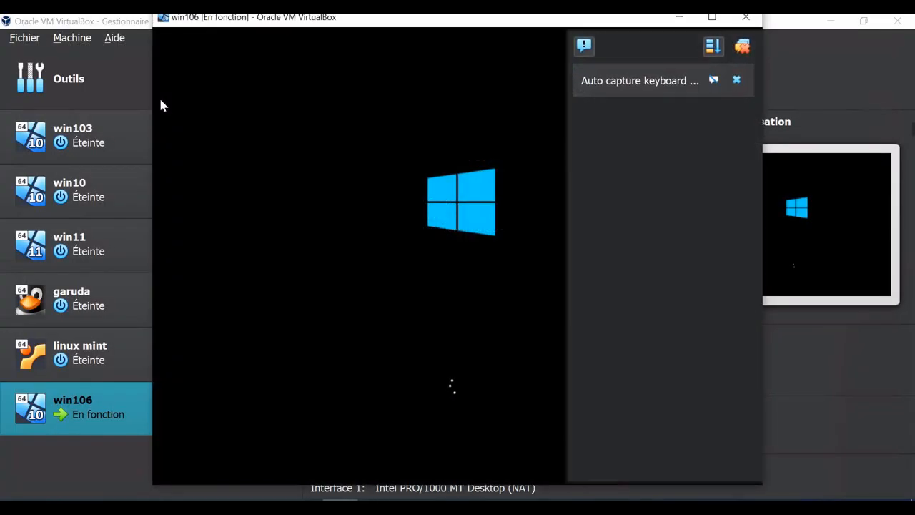
left_click(712, 17)
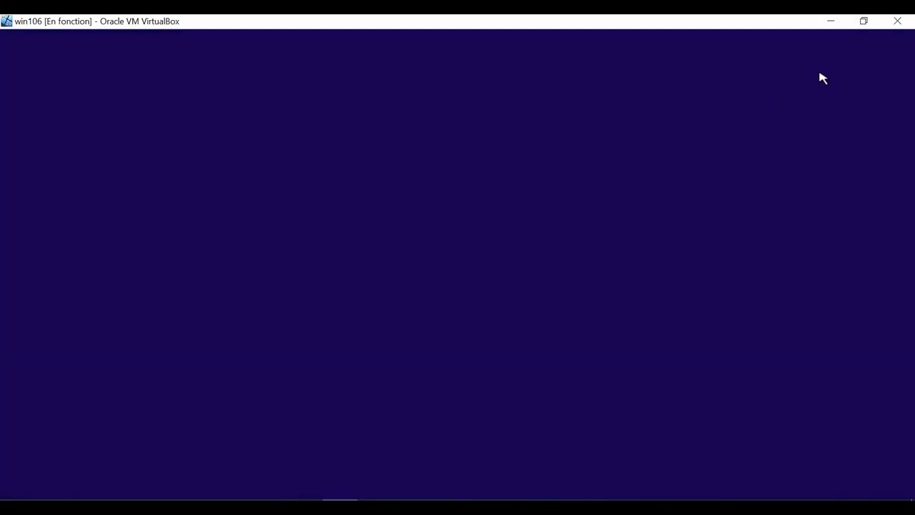
- Power off the win106 virtual machine and close the VirtualBox manager
left_click(897, 24)
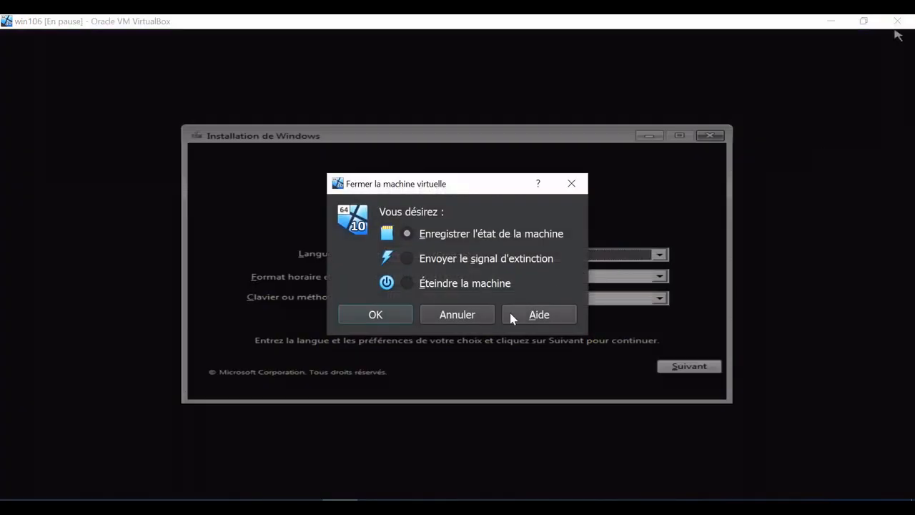
left_click(444, 286)
left_click(394, 320)
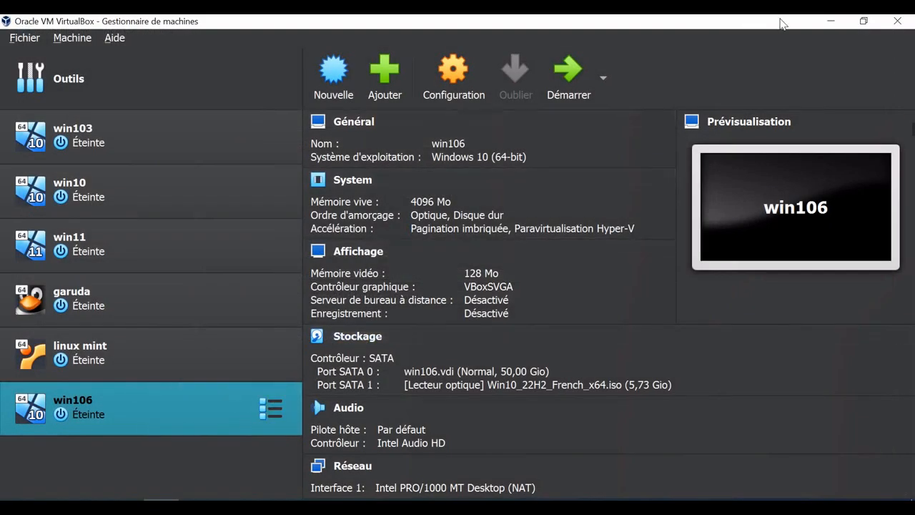
left_click(897, 21)
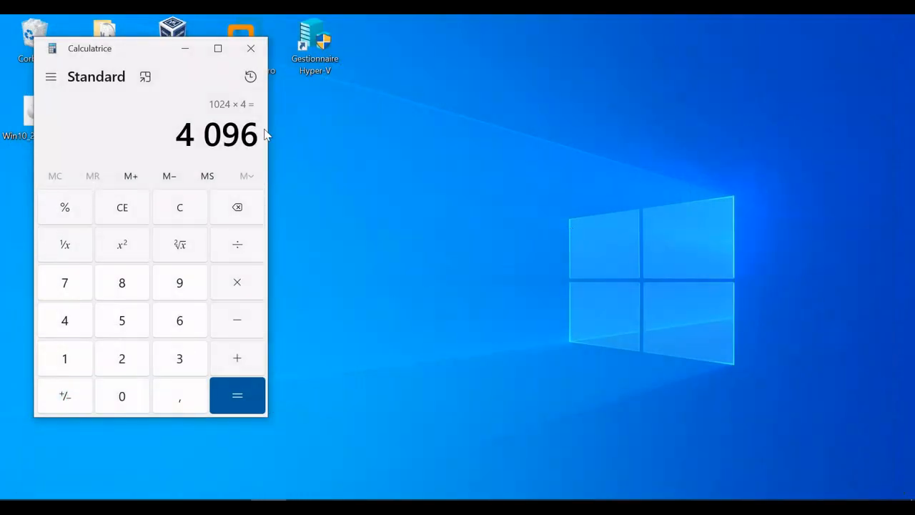
- Close the calculator, switch to VMware Workstation and begin a new virtual machine with the Typical (recommended) configuration
left_click(251, 47)
double_click(241, 36)
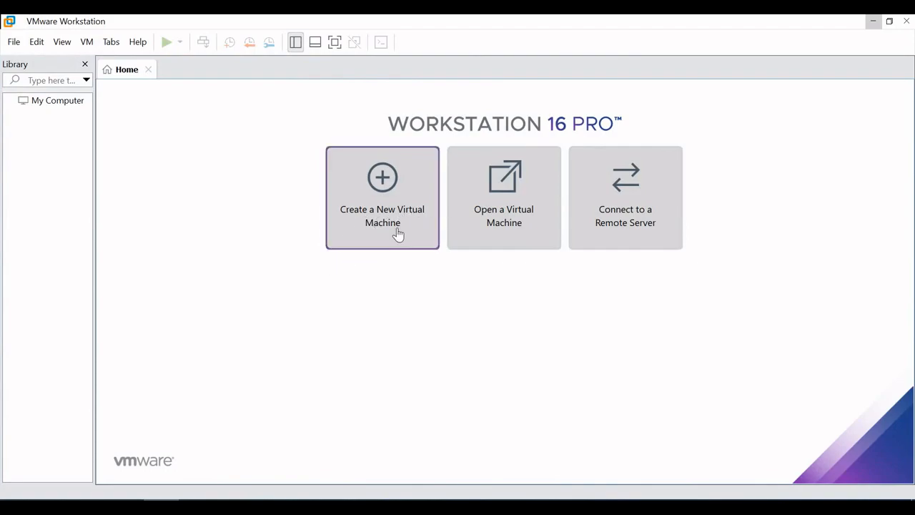
left_click(398, 235)
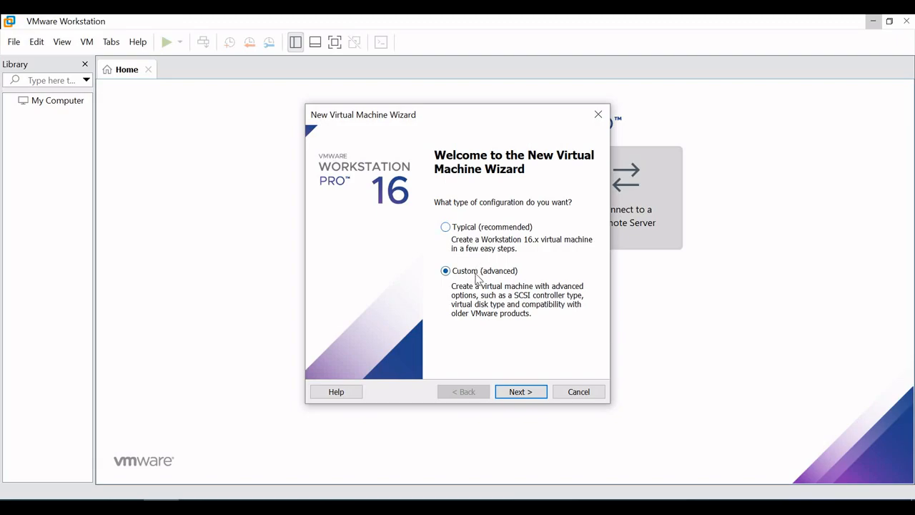
left_click(466, 228)
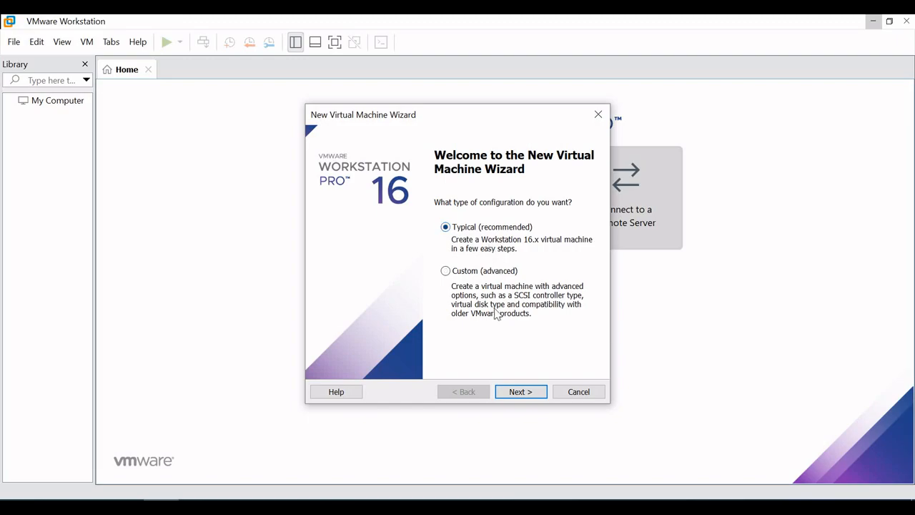
left_click(519, 393)
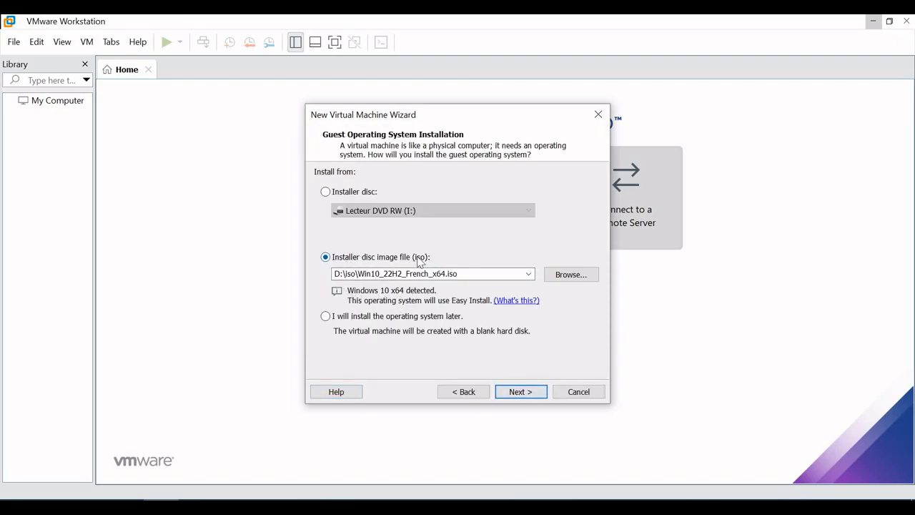
- Choose Win10_22H2_French_x64.iso from the desktop as the installer disc image for the guest system
left_click(564, 276)
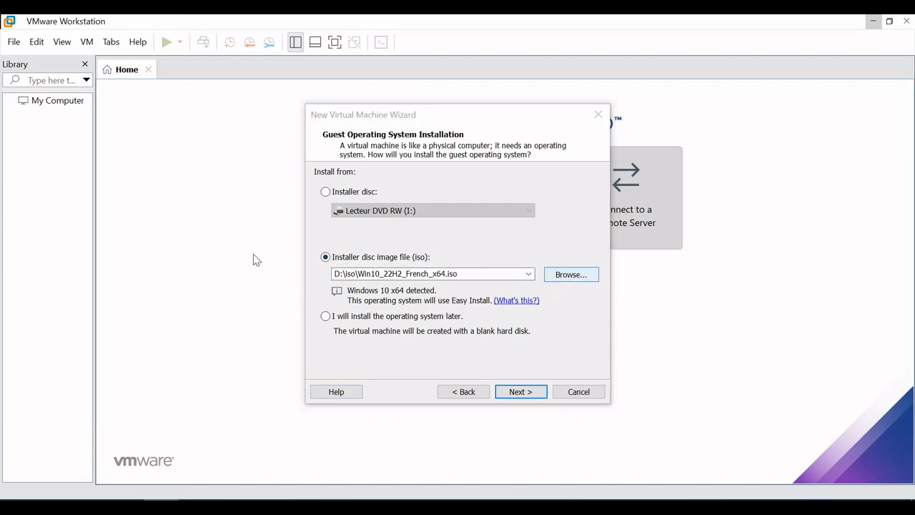
left_click(360, 203)
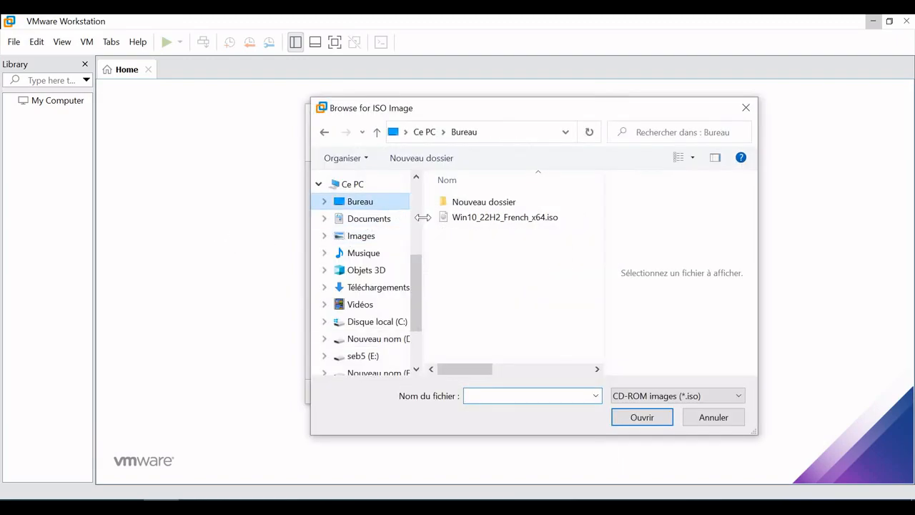
double_click(474, 216)
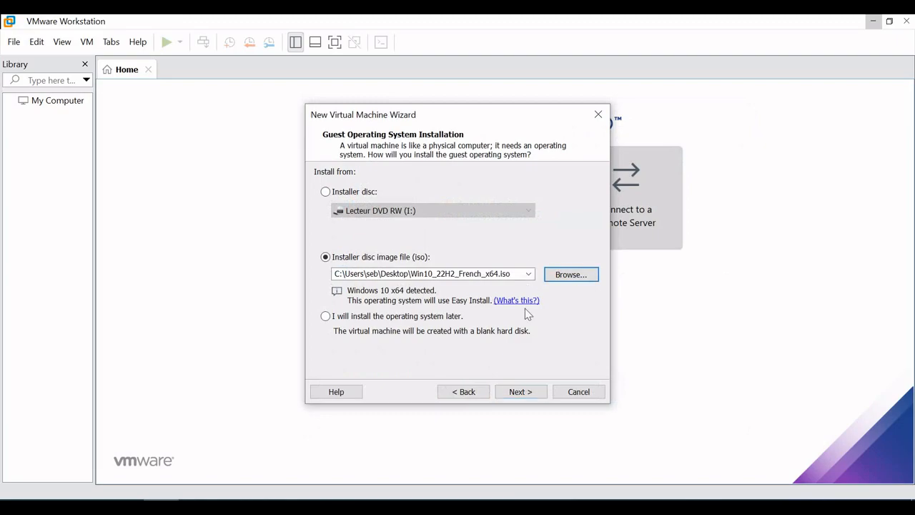
left_click(519, 392)
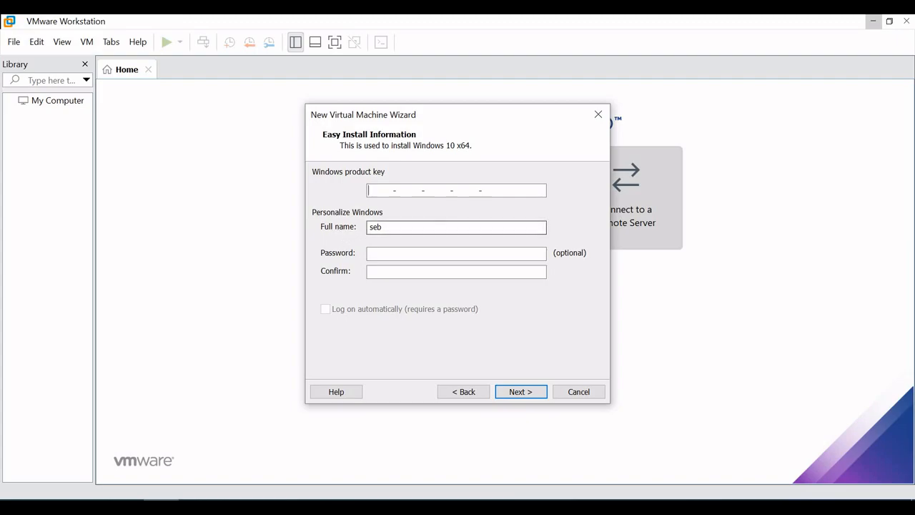
- Set the Easy Install full name to admin, leaving the product key and password blank
key("Tab")
type("admin")
key("Tab")
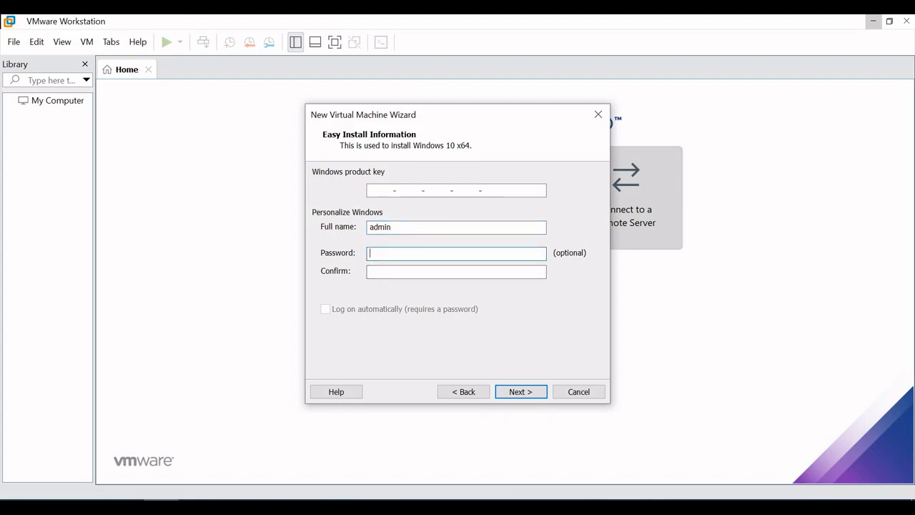
key("Tab")
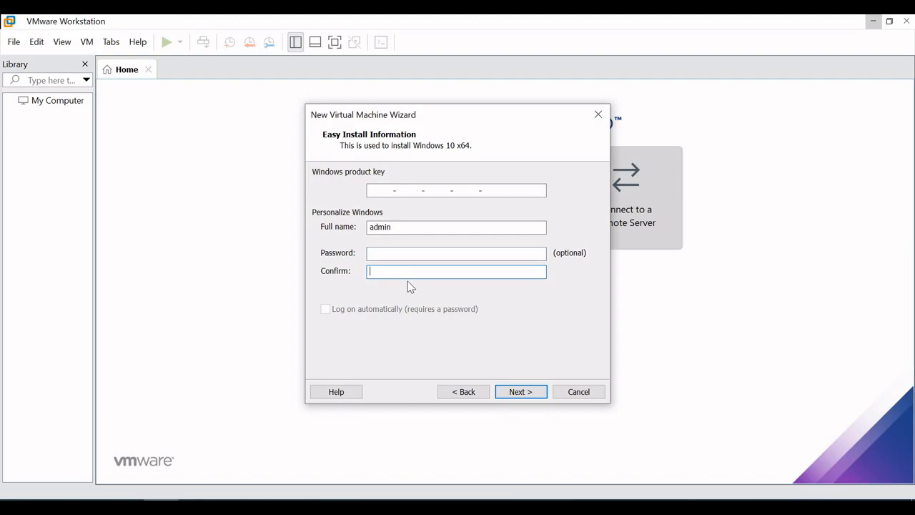
key("shift+Tab")
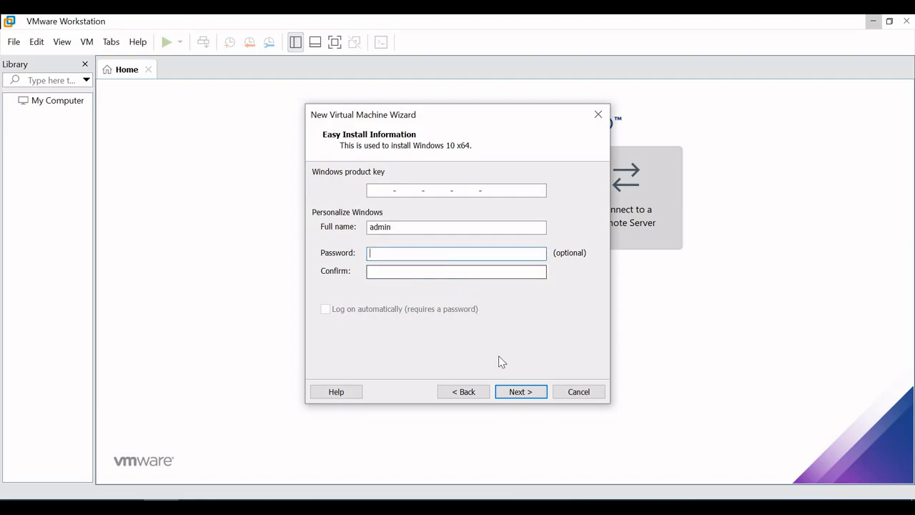
left_click(524, 394)
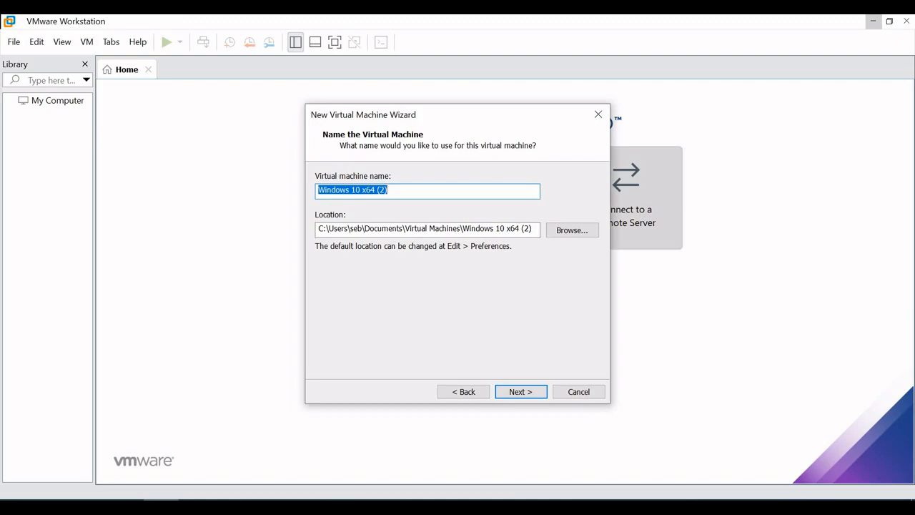
- Accept the proposed machine name and location, and store the 60 GB virtual disk as a single file
left_click(527, 393)
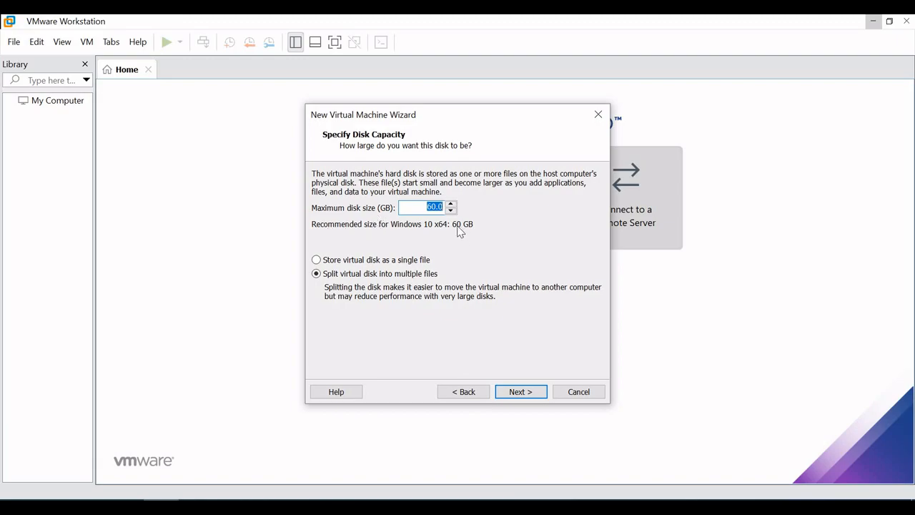
left_click(354, 260)
left_click(504, 391)
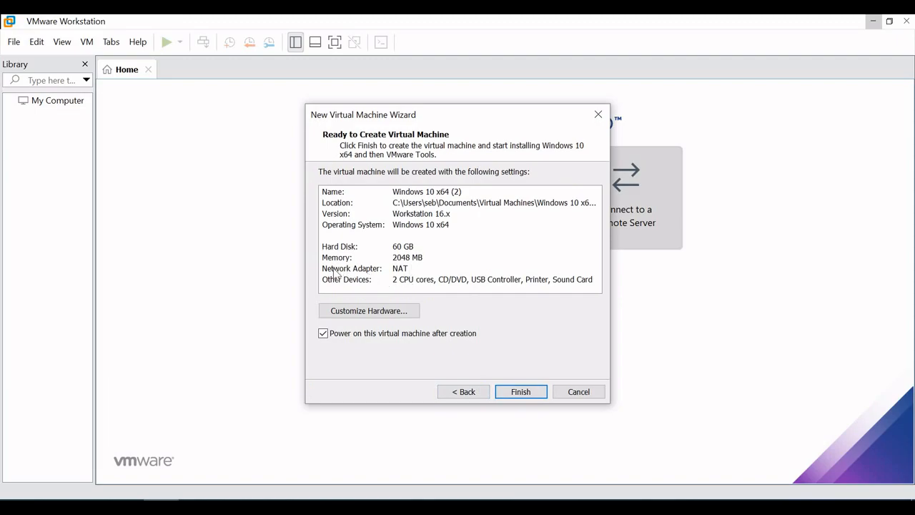
- Review the network adapter and other devices in the summary, and create the virtual machine with power-on after creation
left_click(406, 270)
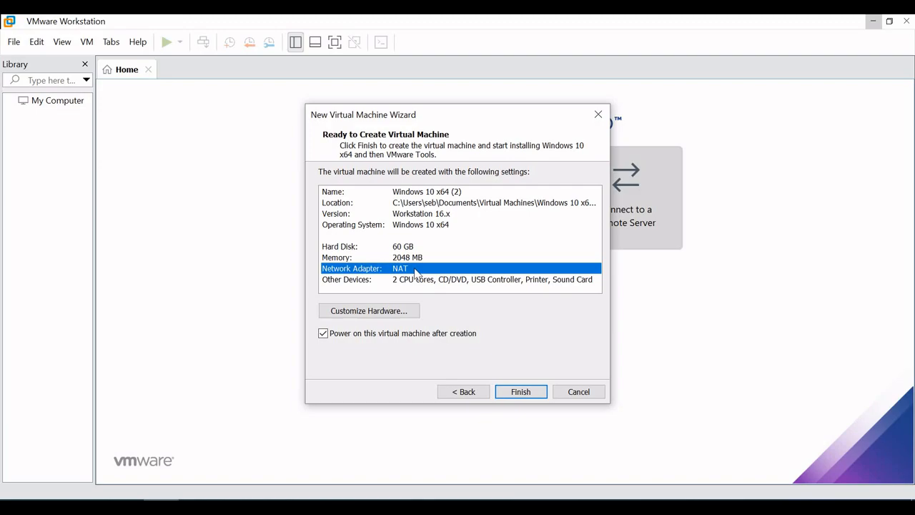
left_click(417, 284)
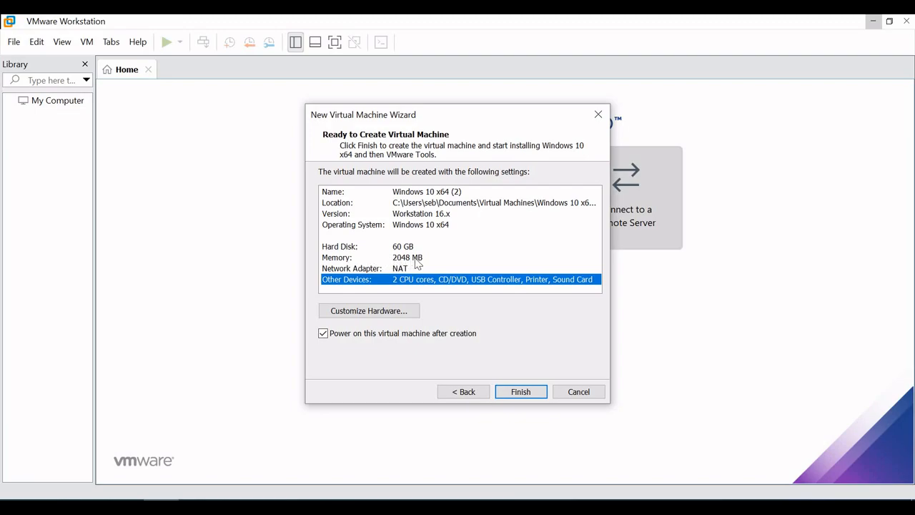
left_click(521, 393)
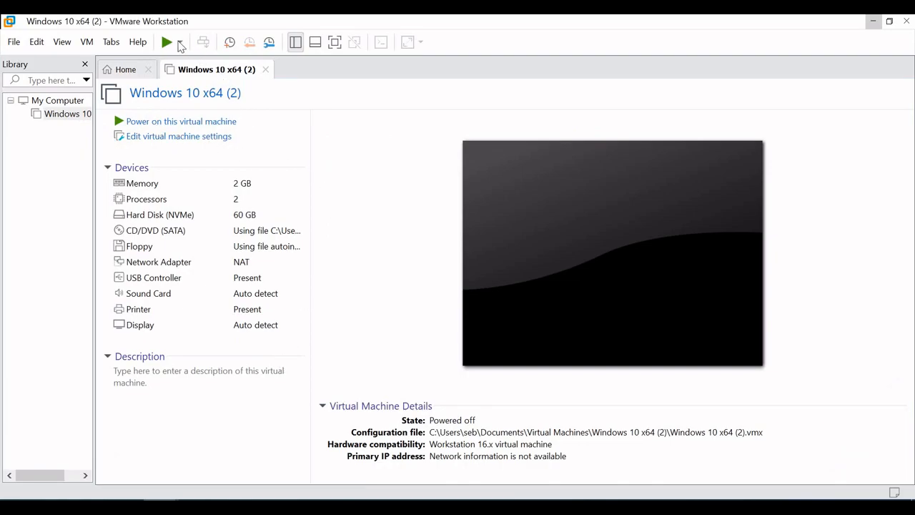
- Try to close VMware Workstation and dismiss its virtual machine messages
left_click(903, 21)
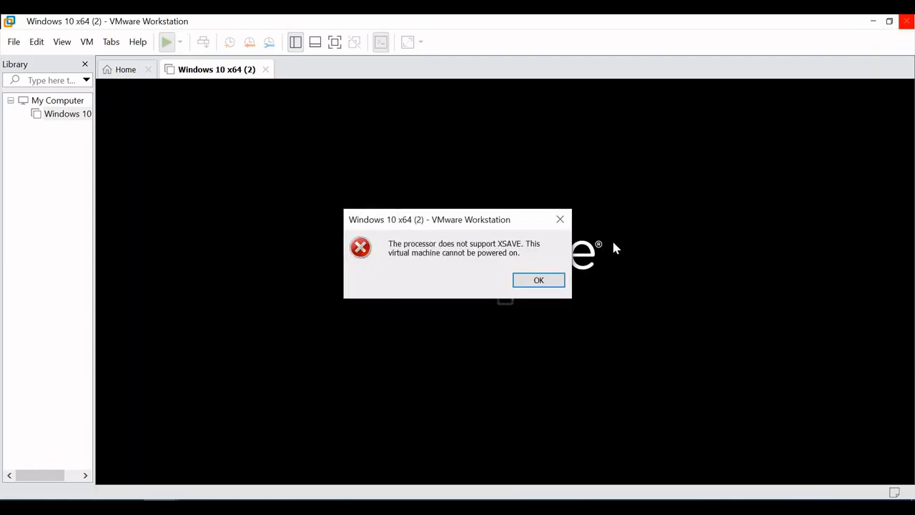
left_click(901, 24)
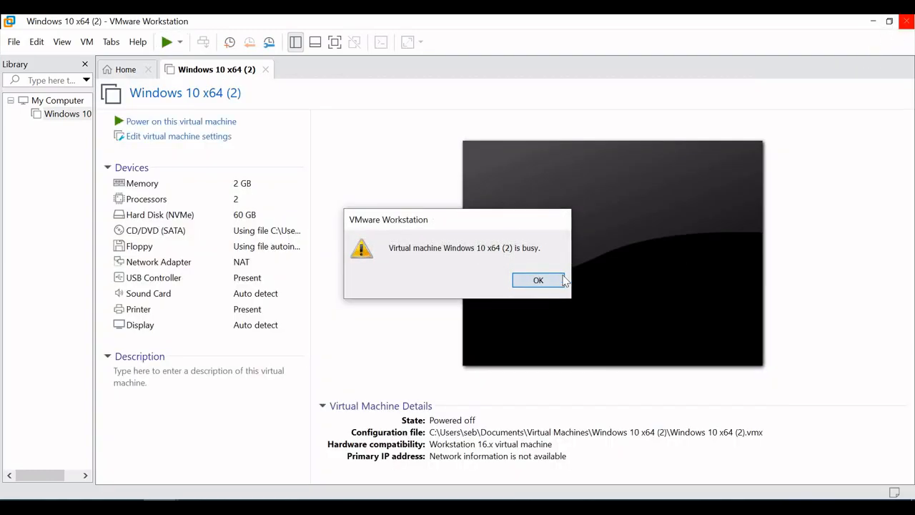
left_click(562, 280)
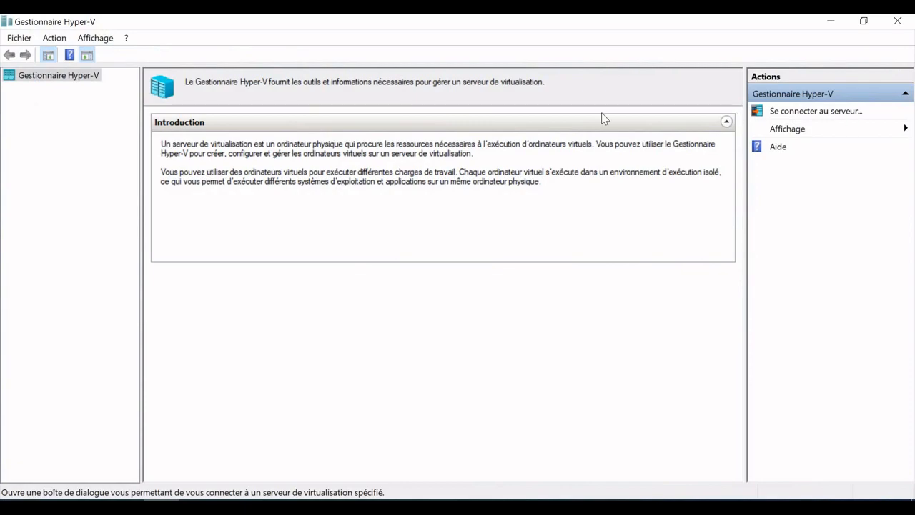
- In Hyper-V Manager, connect to the local computer as the virtualization server
left_click(805, 113)
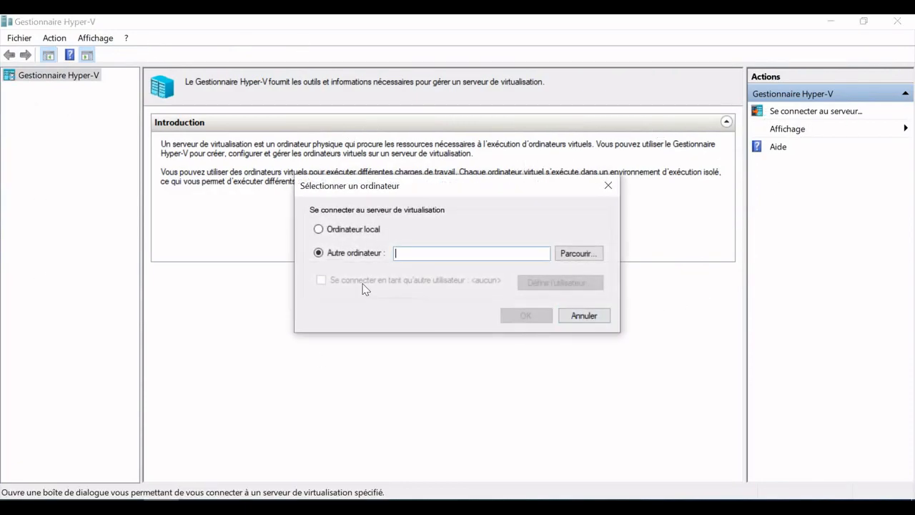
left_click(319, 230)
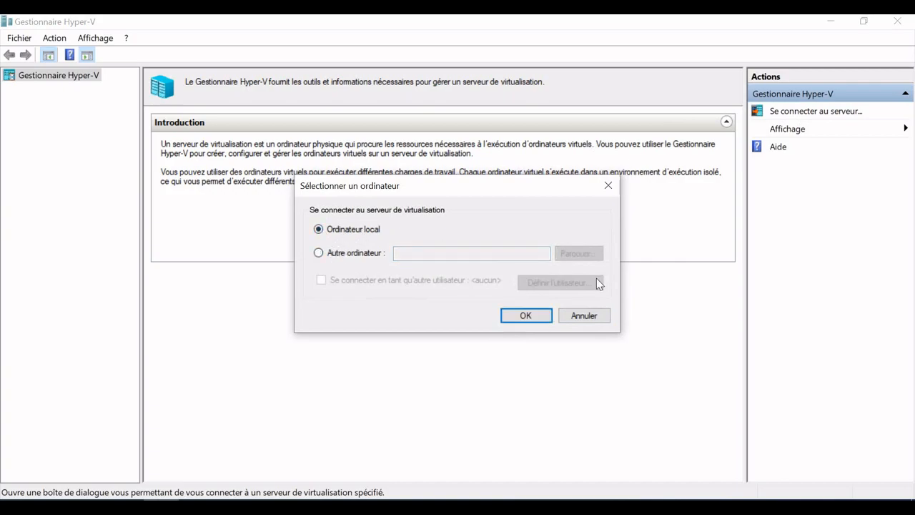
left_click(526, 315)
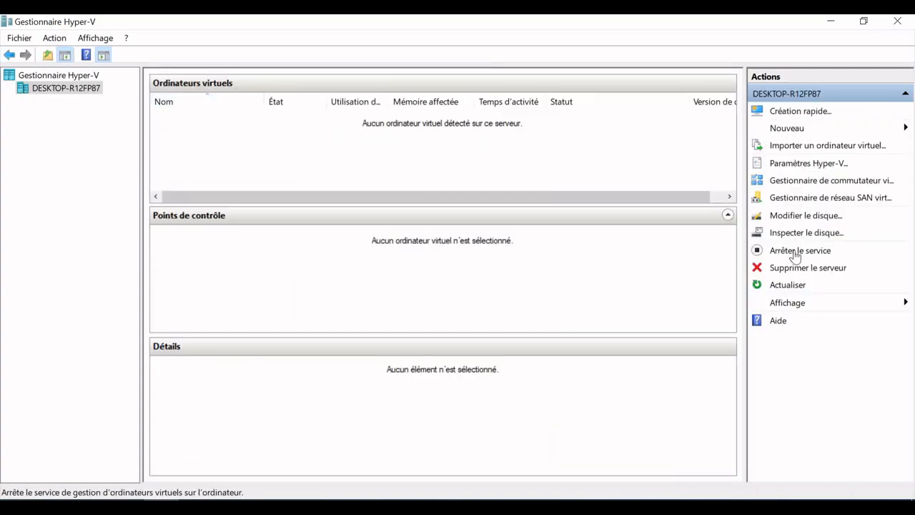
- Start creating a new Hyper-V virtual machine and set the wizard's introduction page not to be shown again
left_click(789, 130)
left_click(812, 130)
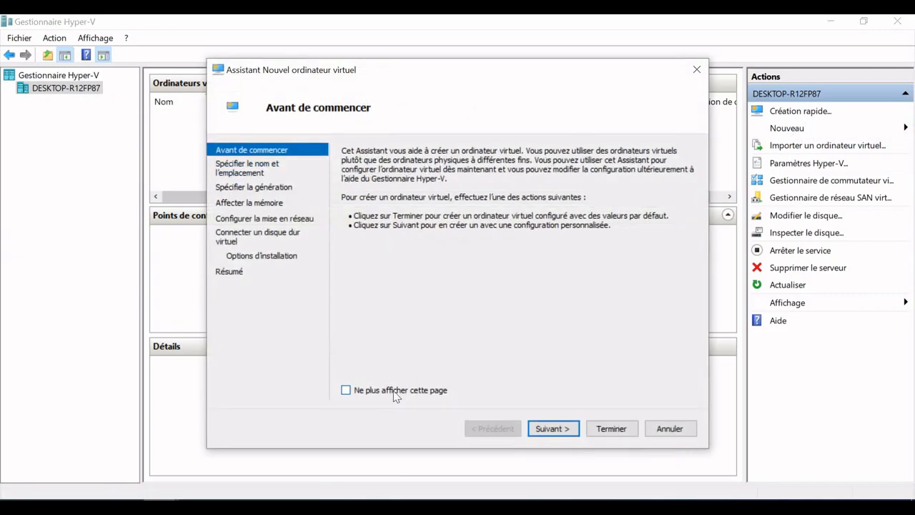
left_click(347, 391)
left_click(550, 430)
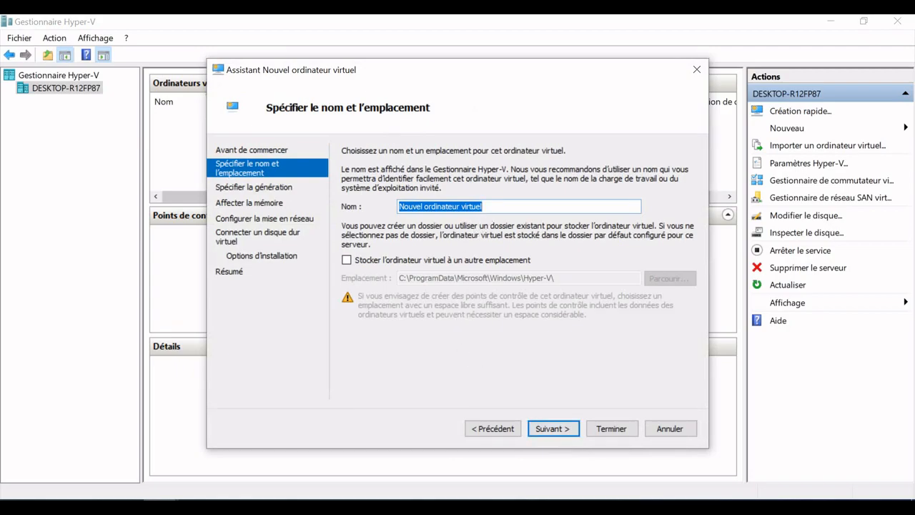
- Name the virtual machine win10.3 and keep its default storage location
type("W")
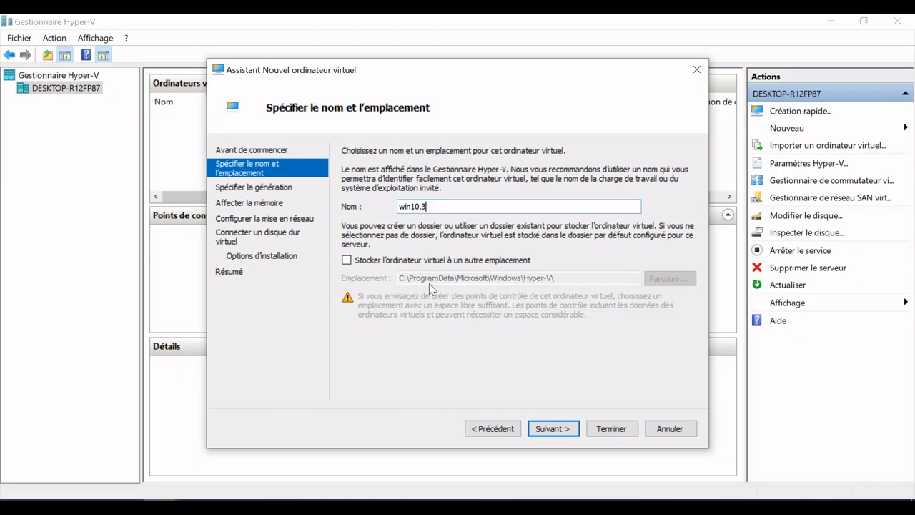
left_click(347, 260)
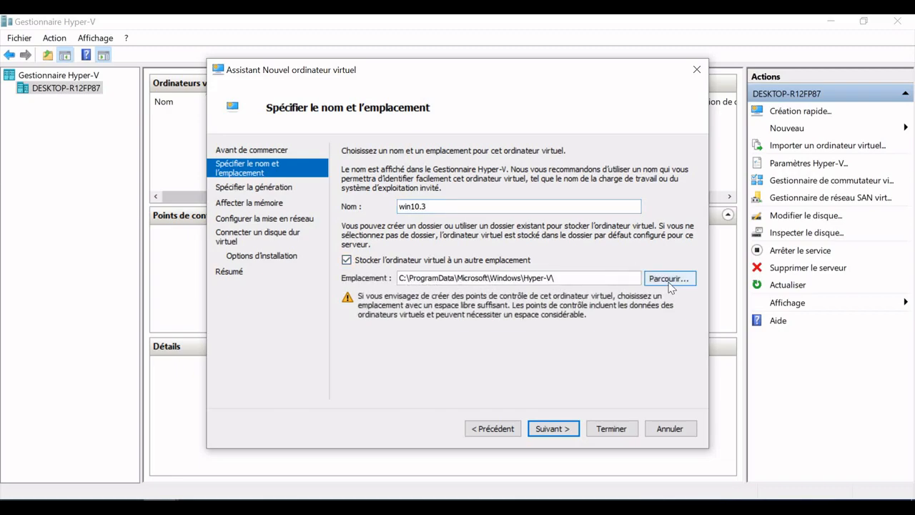
left_click(348, 261)
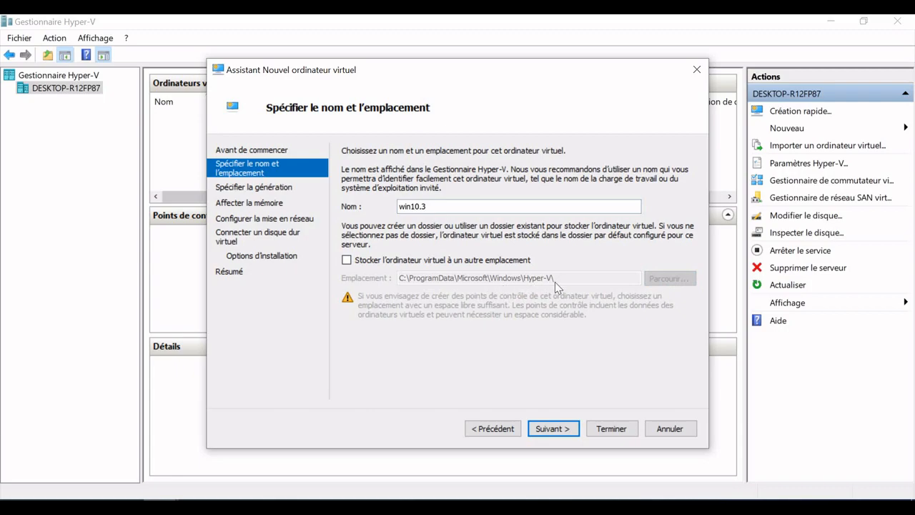
left_click(543, 430)
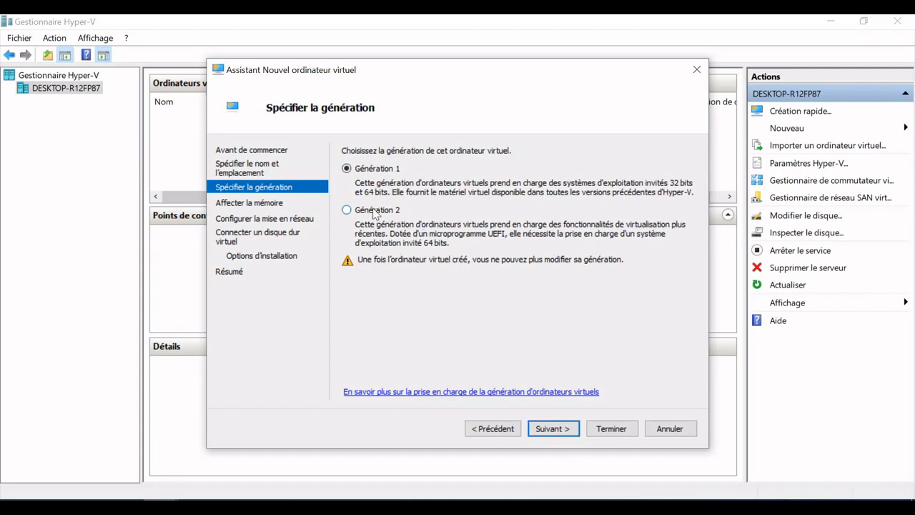
- Keep Génération 1 and assign 4096 MB of startup memory with dynamic memory enabled
left_click(557, 432)
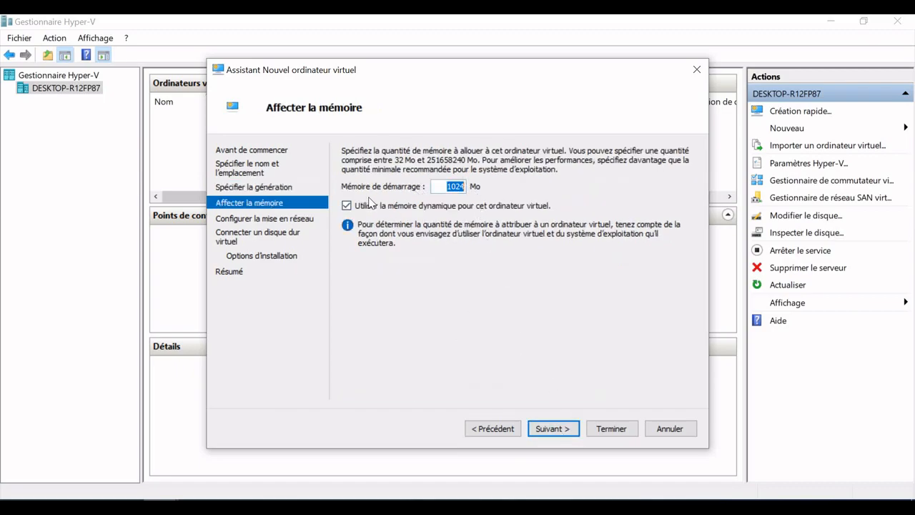
type("40")
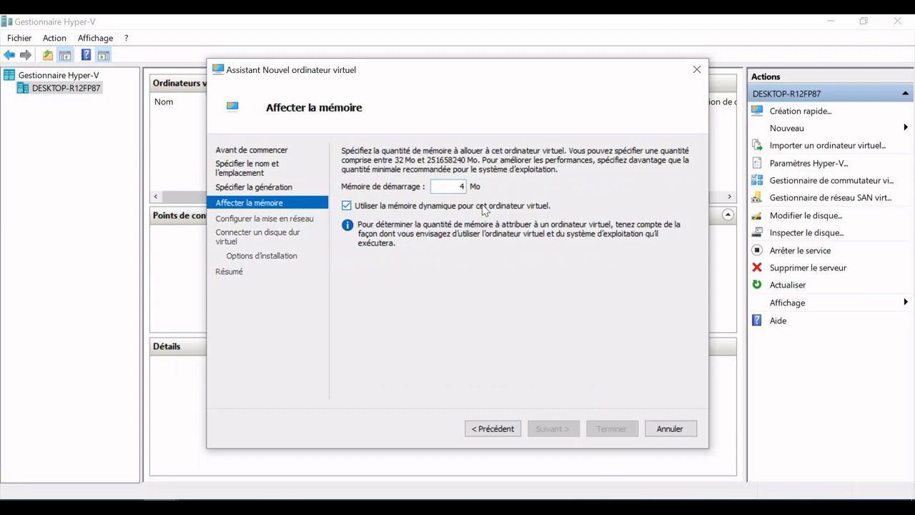
type("96")
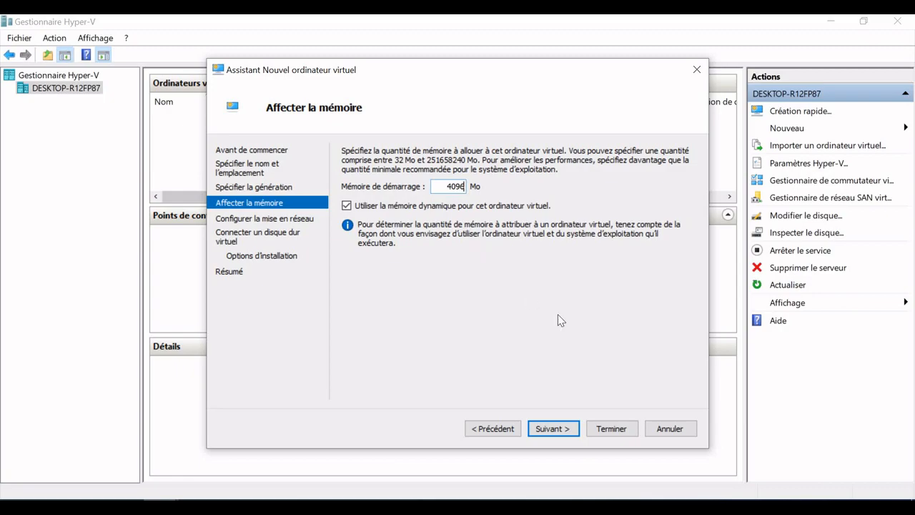
left_click(551, 431)
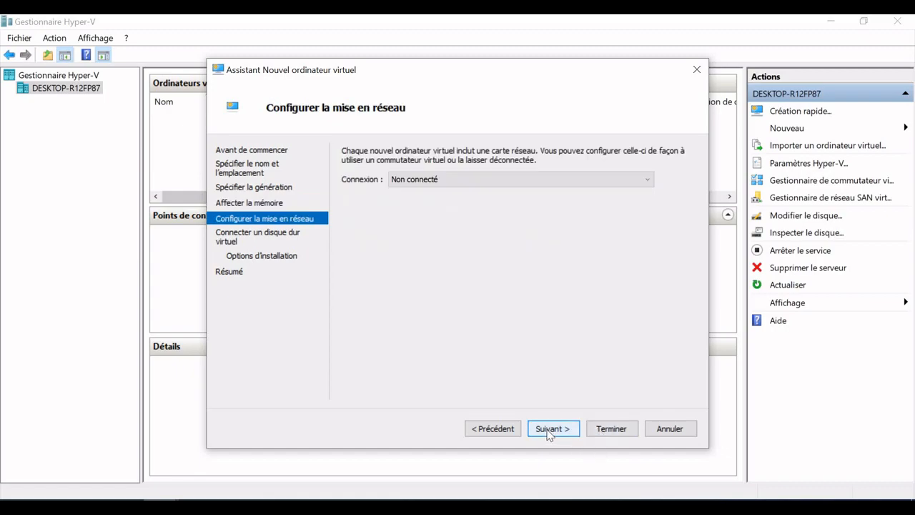
- Connect the new virtual machine's network adapter to Default Switch and continue to the virtual hard disk settings
left_click(412, 183)
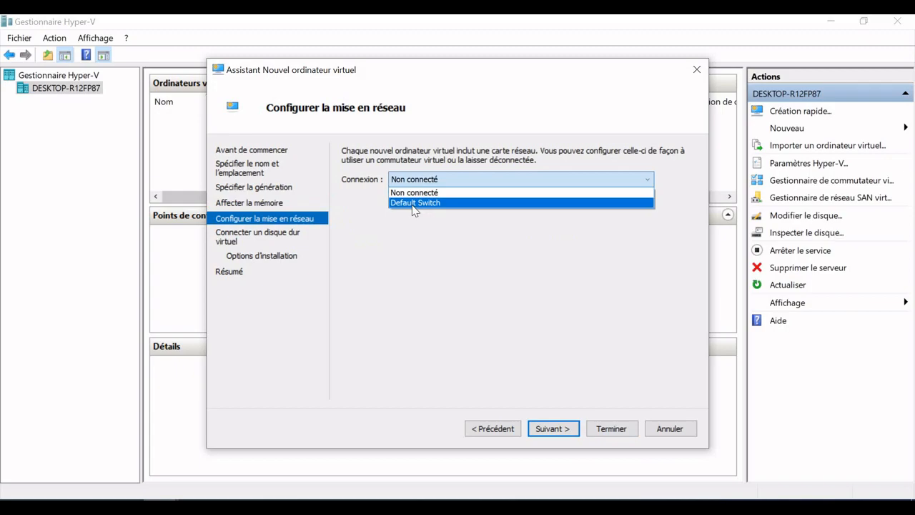
left_click(413, 204)
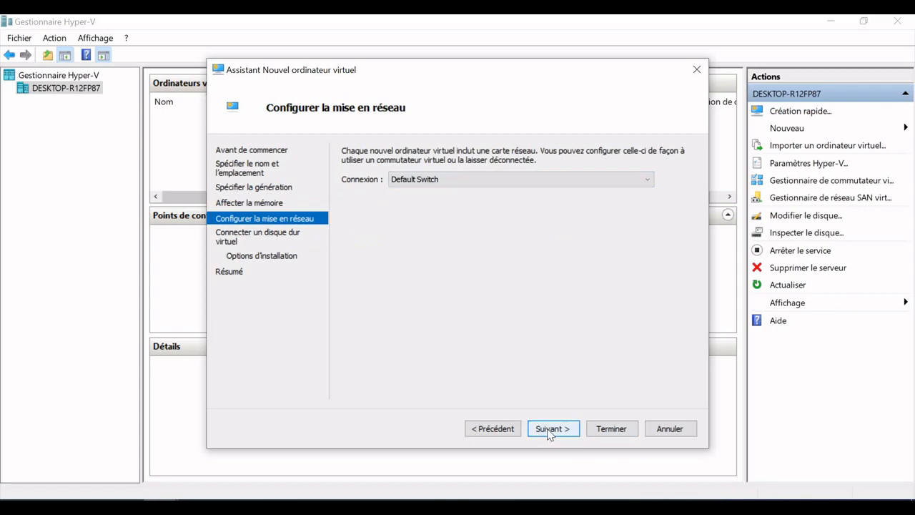
left_click(548, 430)
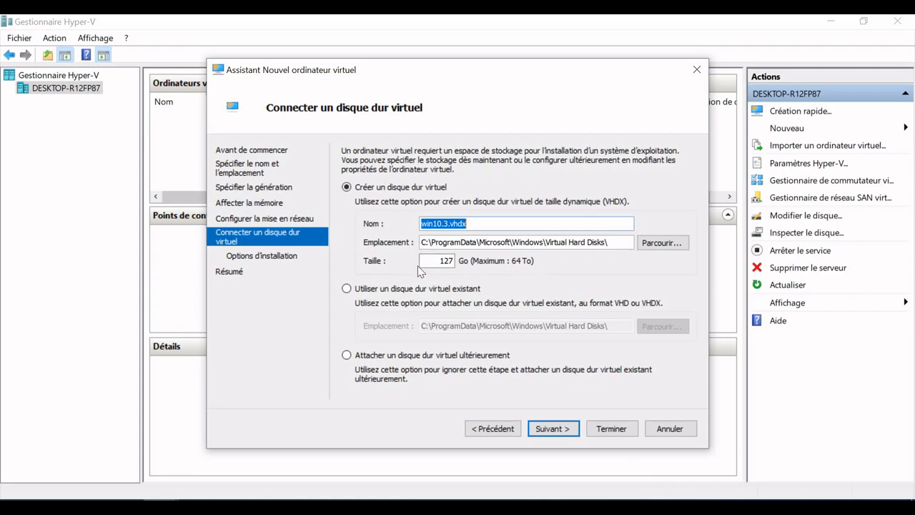
- Create a 60 GB virtual hard disk for the machine, keeping the default file name and location
double_click(446, 261)
type("60")
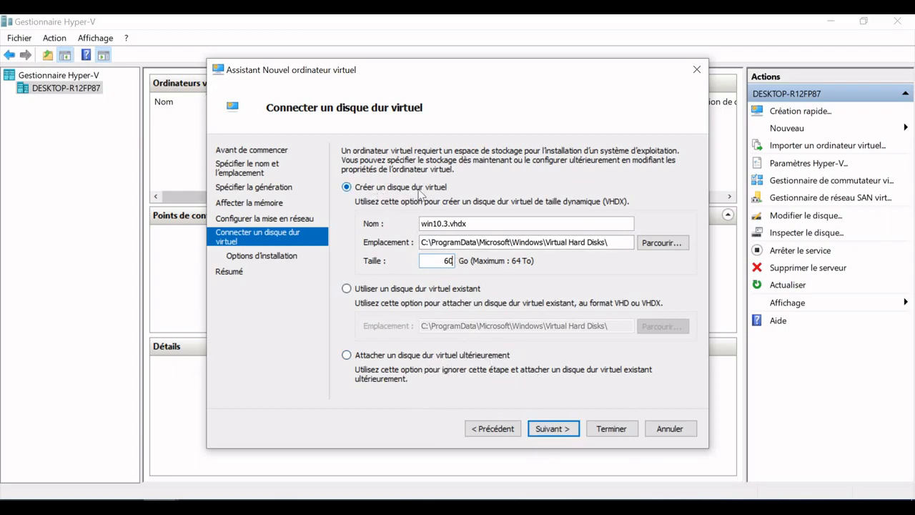
left_click(550, 429)
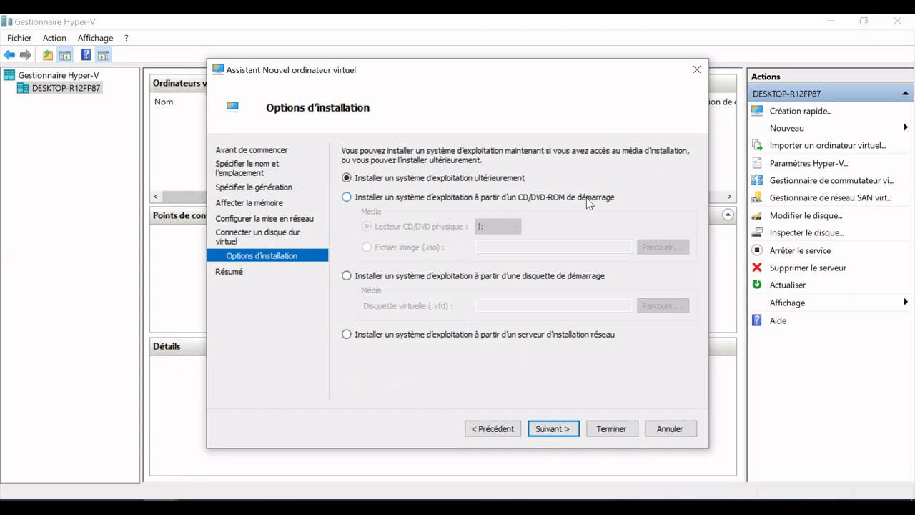
- Set the operating system to install from the desktop image file Win10_22H2_French_x64.iso and finish creating the virtual machine
left_click(348, 200)
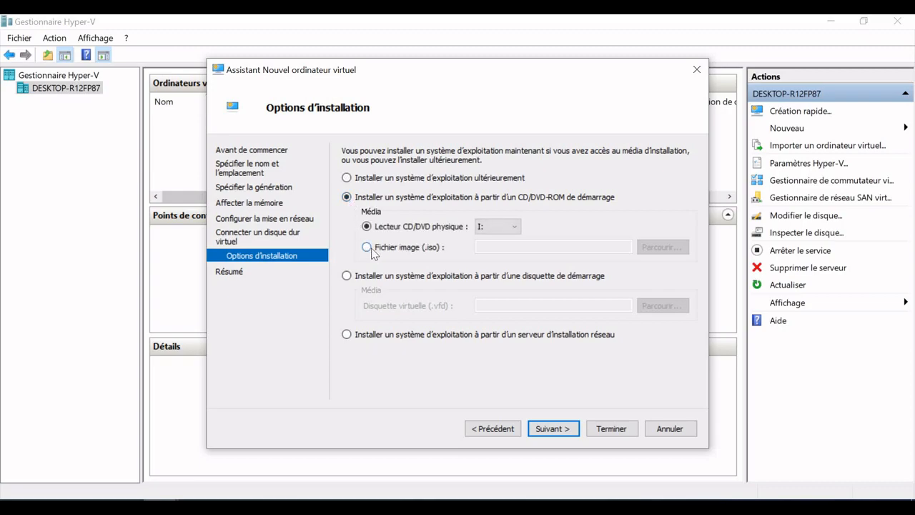
left_click(367, 248)
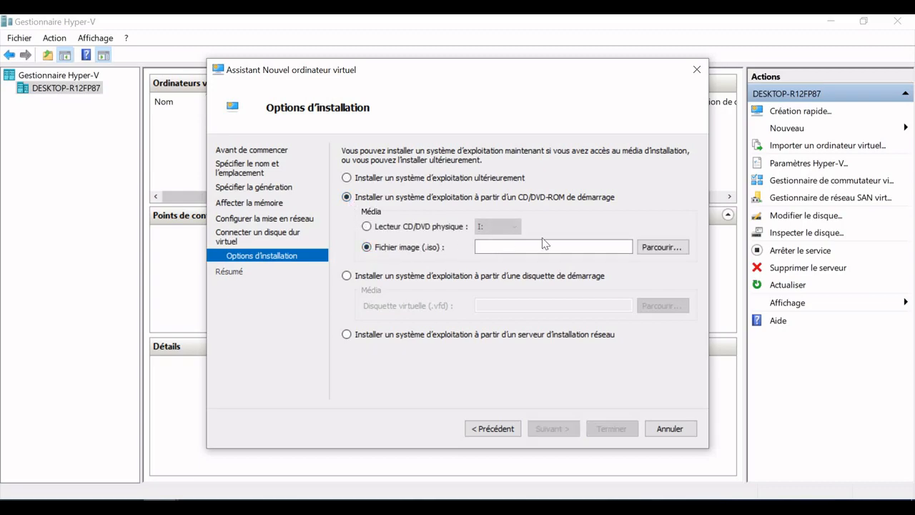
left_click(679, 253)
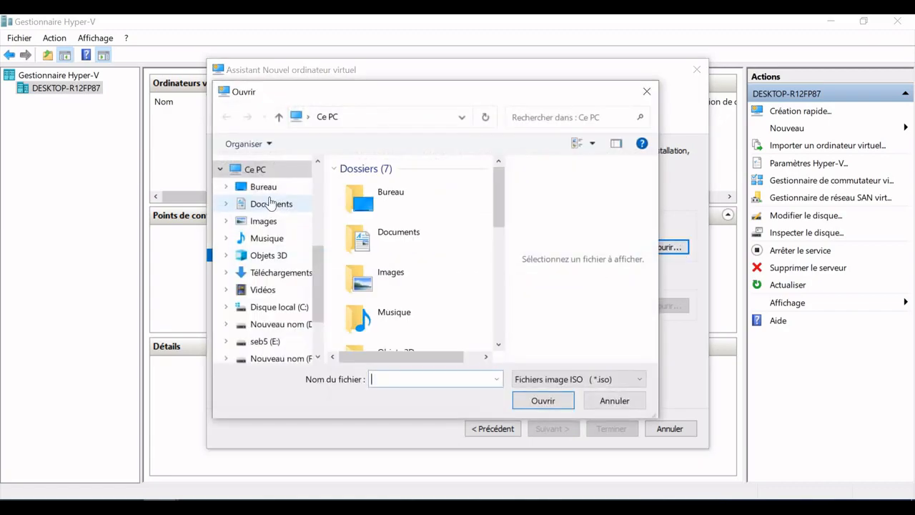
left_click(263, 186)
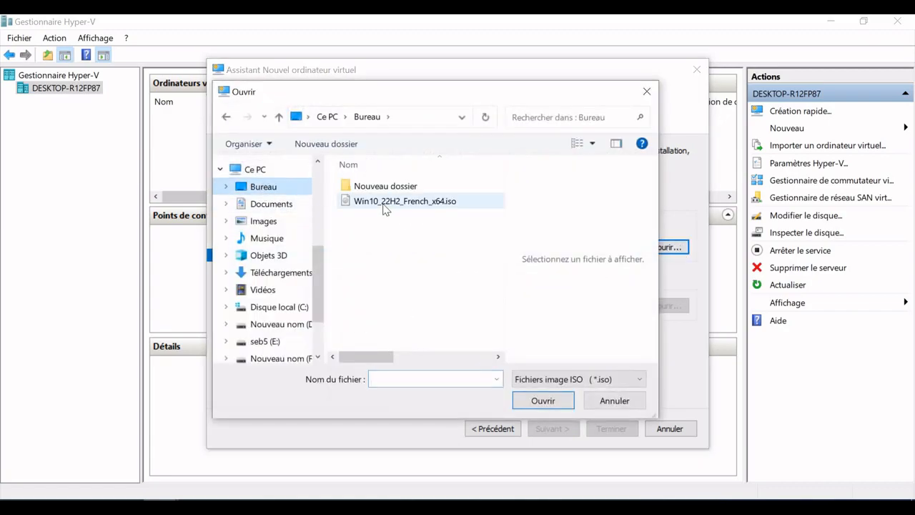
left_click(384, 203)
double_click(384, 203)
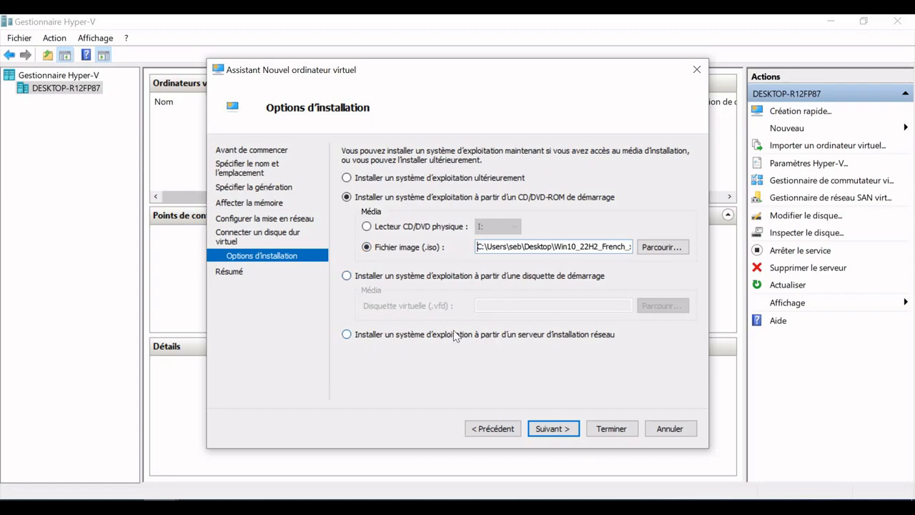
left_click(553, 429)
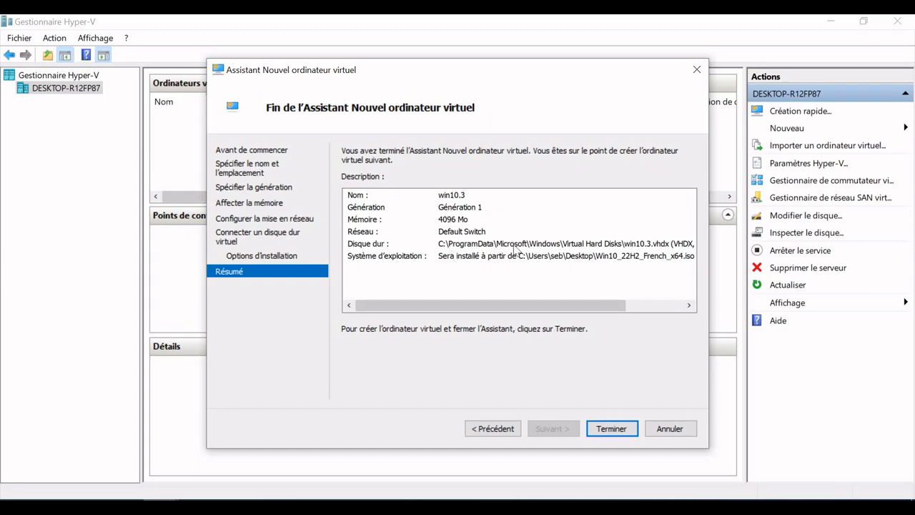
left_click(613, 428)
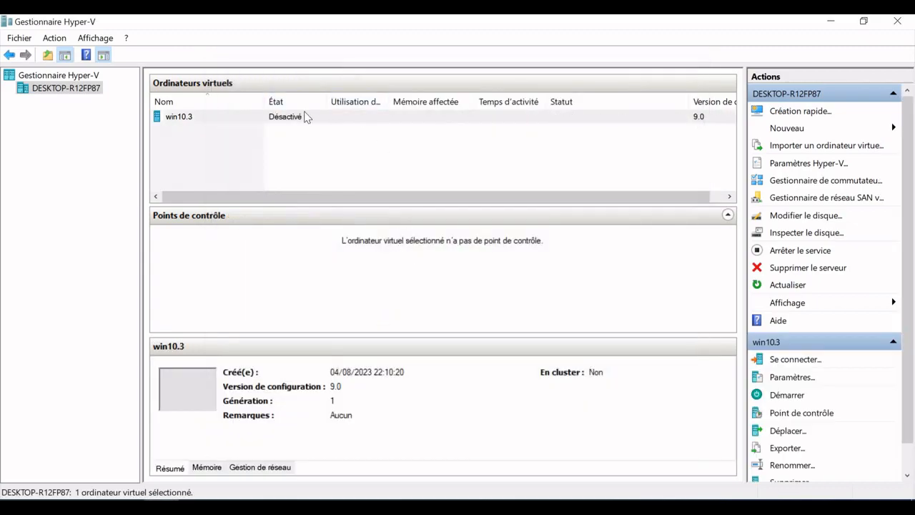
- Start the win10.3 virtual machine
left_click(190, 118)
right_click(190, 119)
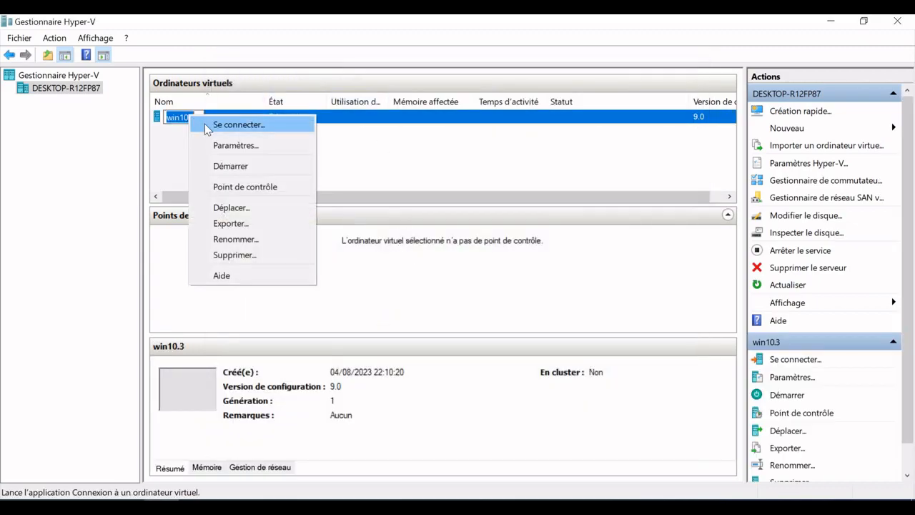
left_click(235, 166)
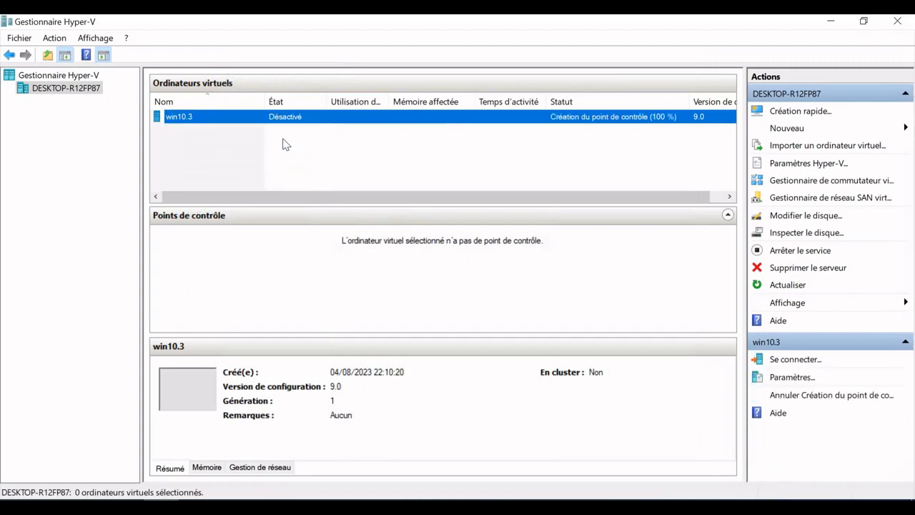
left_click(276, 127)
left_click(274, 122)
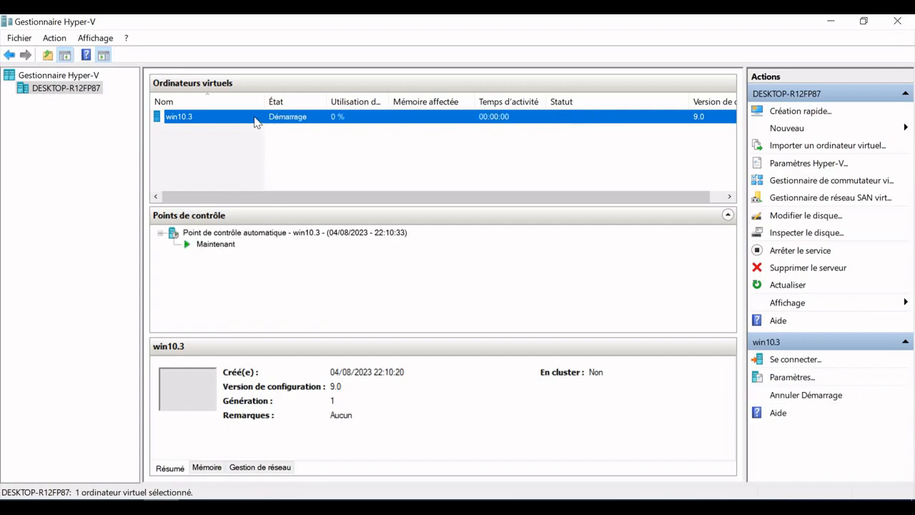
- Connect to the win10.3 virtual machine and display its window in full screen
right_click(255, 119)
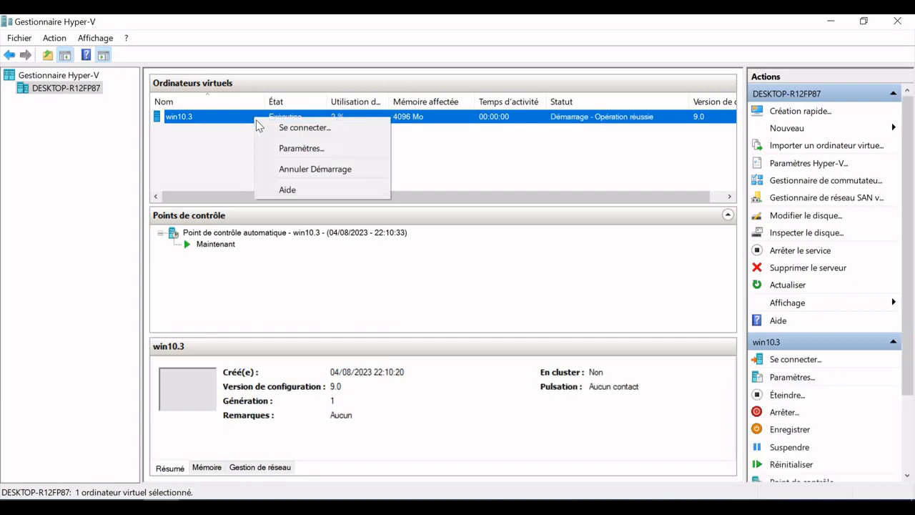
left_click(291, 129)
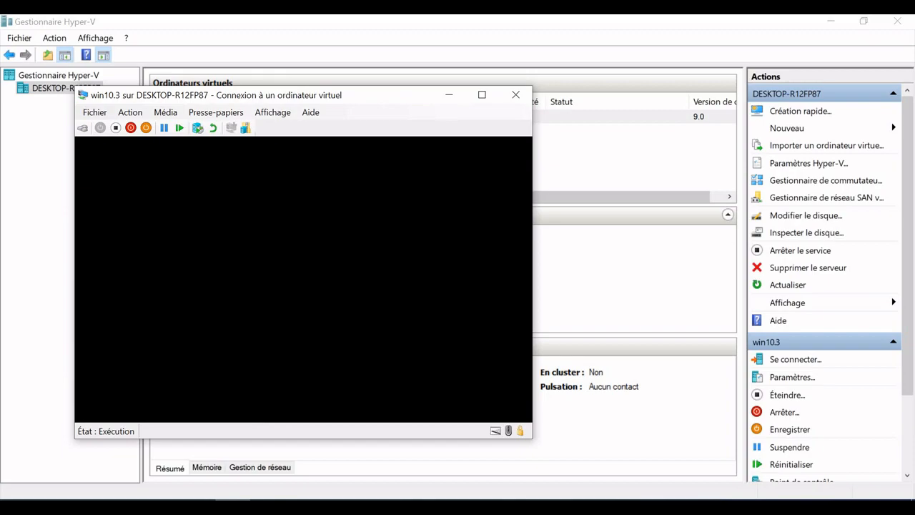
left_click(483, 95)
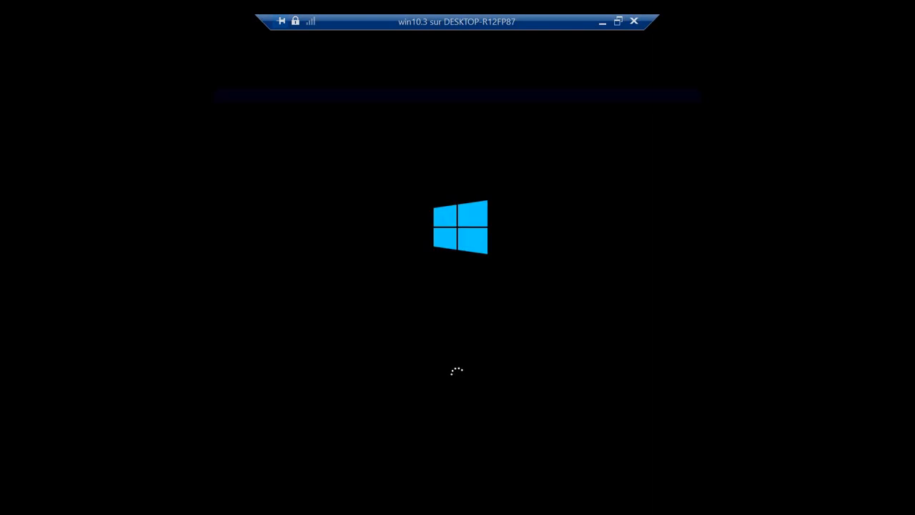
- Exit full screen to close the win10.3 connection window, and minimize Hyper-V Manager
left_click(624, 26)
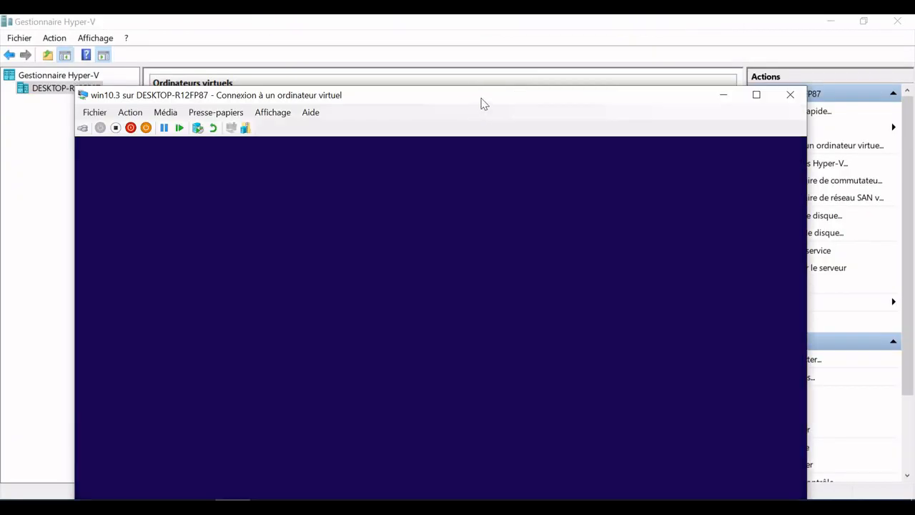
left_click_drag(481, 103, 495, 45)
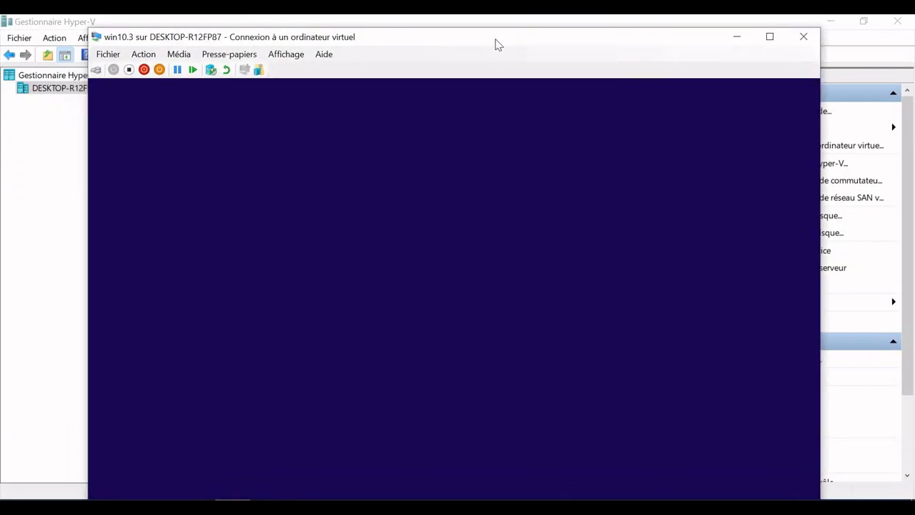
left_click(810, 37)
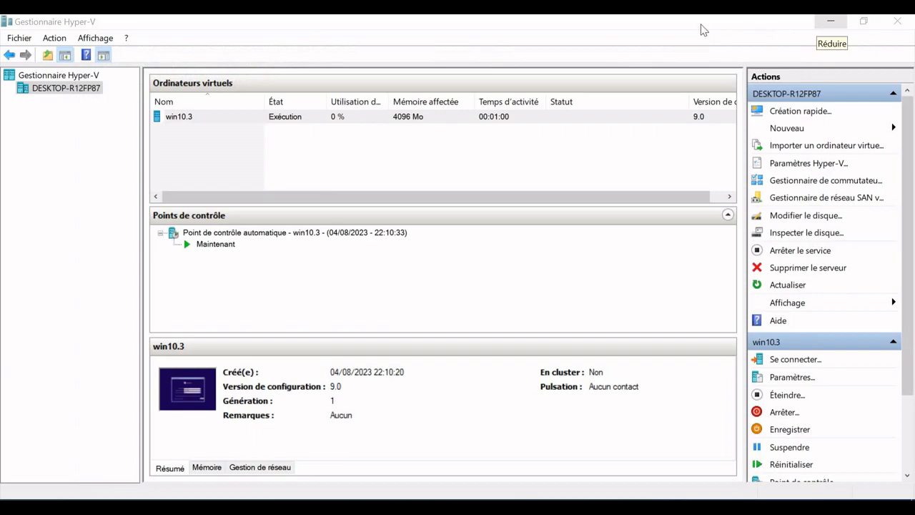
left_click(831, 22)
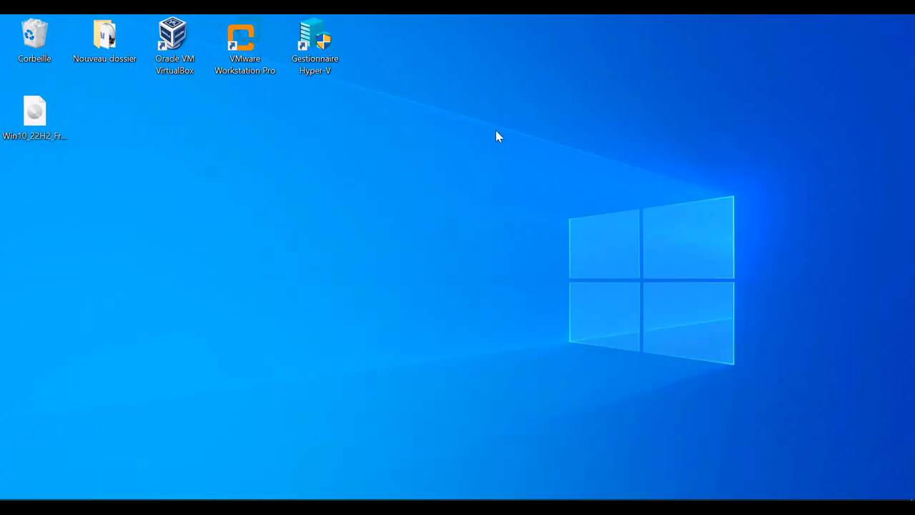